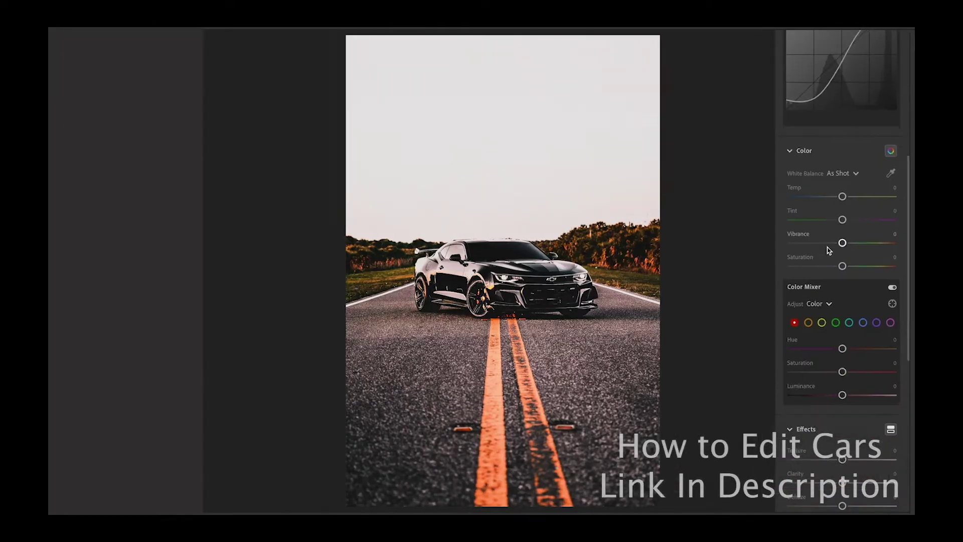
Step: Set Temp to -6, Tint to +1, Vibrance to -12 and Saturation to +8, and adjust the orange hue and saturation in the Color Mixer
{"action": "left_click_drag", "start_coordinate": [848, 197], "coordinate": [851, 266]}
{"action": "scroll", "coordinate": [850, 225], "scroll_direction": "down", "scroll_amount": 3}
{"action": "left_click_drag", "start_coordinate": [848, 219], "coordinate": [844, 266]}
{"action": "left_click", "coordinate": [814, 192]}
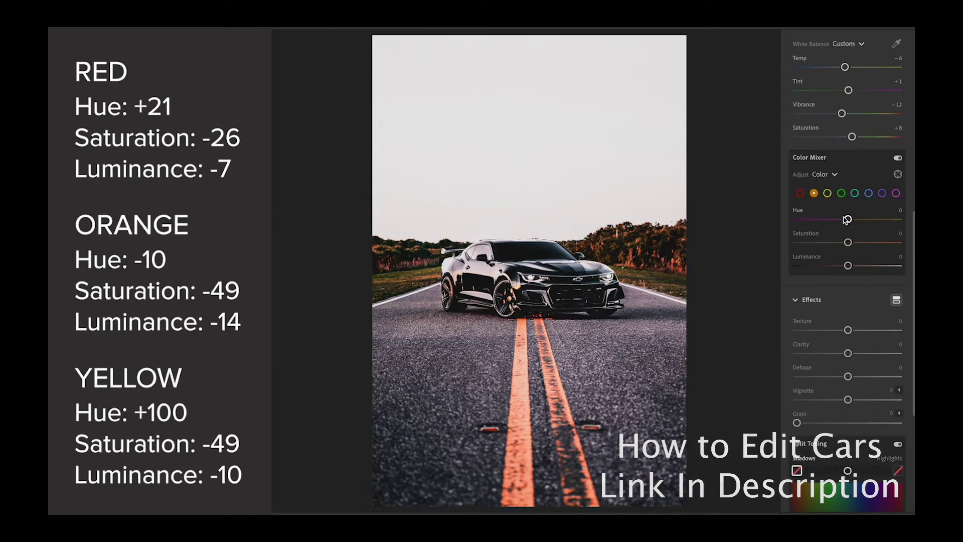
{"action": "left_click_drag", "start_coordinate": [848, 220], "coordinate": [823, 243]}
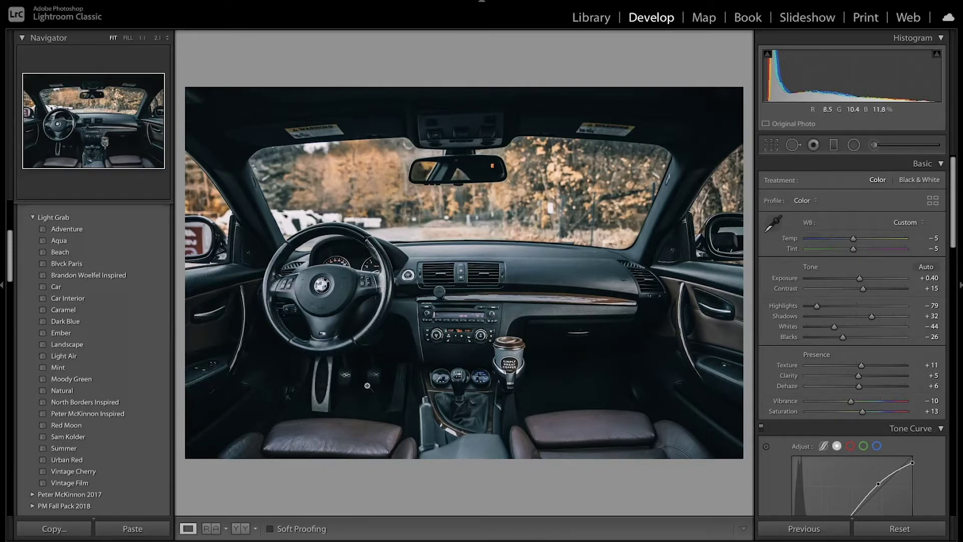
Step: Compare the edited car interior photo with its original and reset all of its develop settings
{"action": "key", "text": "backslash"}
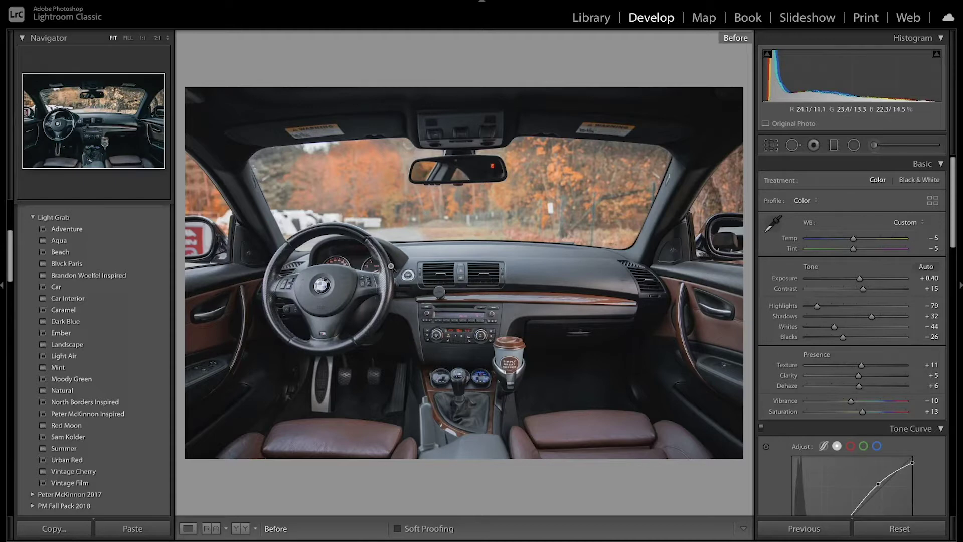
{"action": "key", "text": "backslash"}
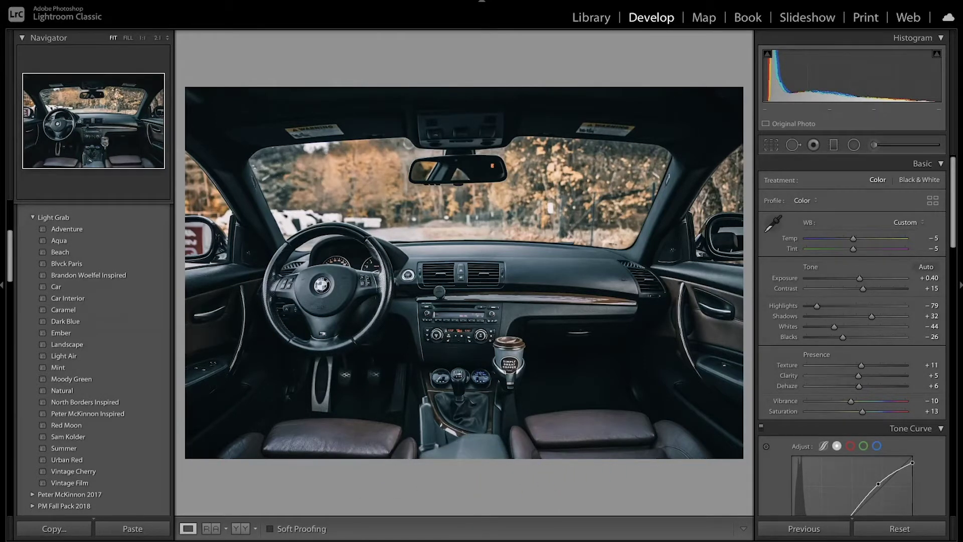
{"action": "key", "text": "ctrl+shift+r"}
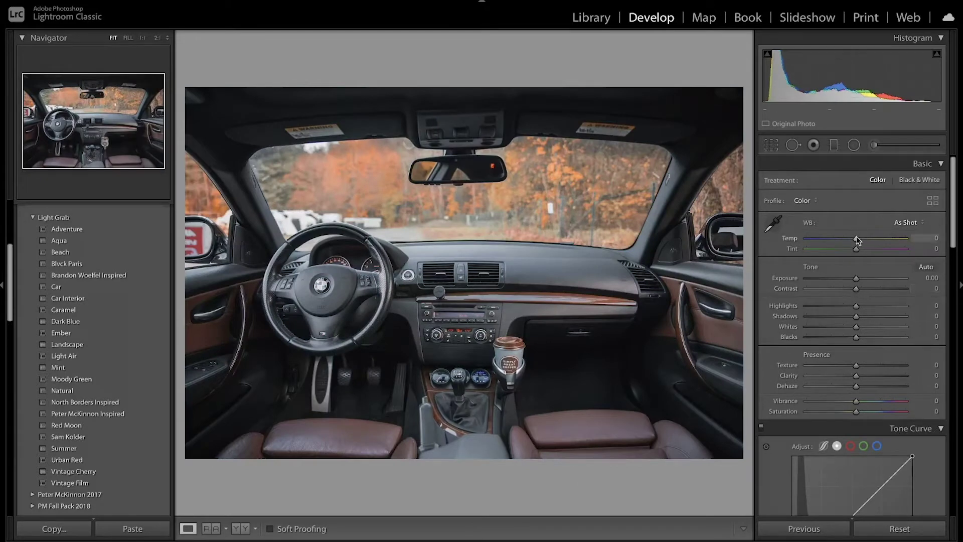
Step: Set the photo's Temp to -5, Tint to -5, Exposure to +0.40 and Contrast to +15
{"action": "left_click_drag", "start_coordinate": [856, 239], "coordinate": [854, 241]}
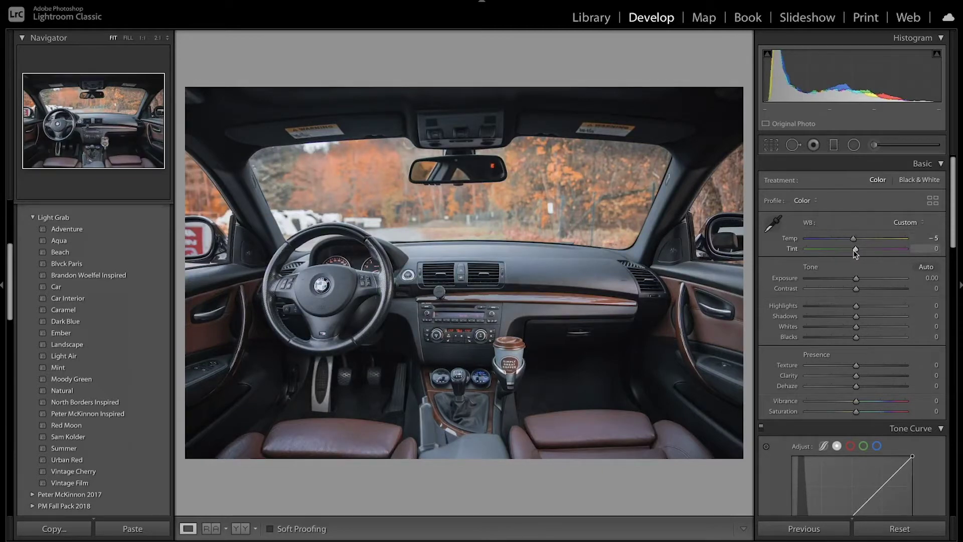
{"action": "left_click_drag", "start_coordinate": [855, 250], "coordinate": [853, 250]}
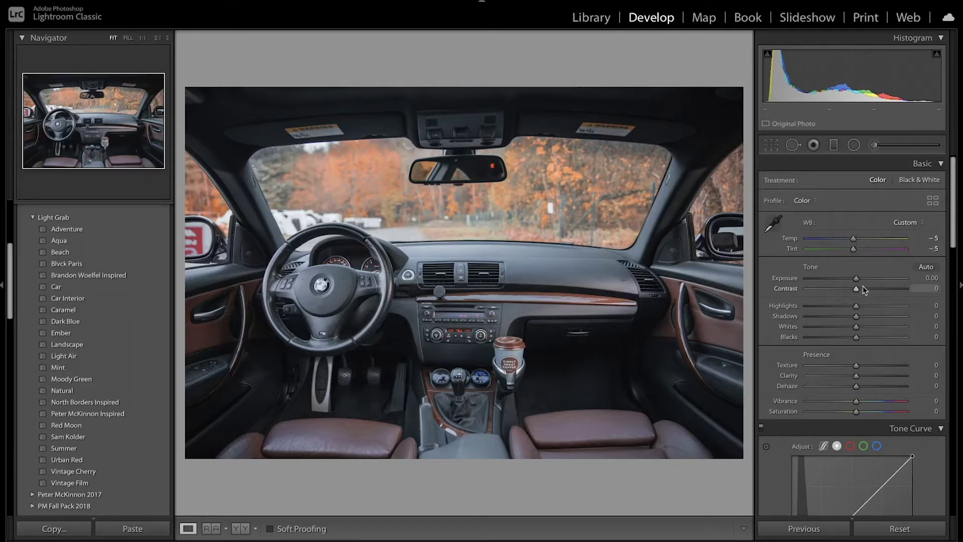
{"action": "left_click_drag", "start_coordinate": [858, 281], "coordinate": [860, 279]}
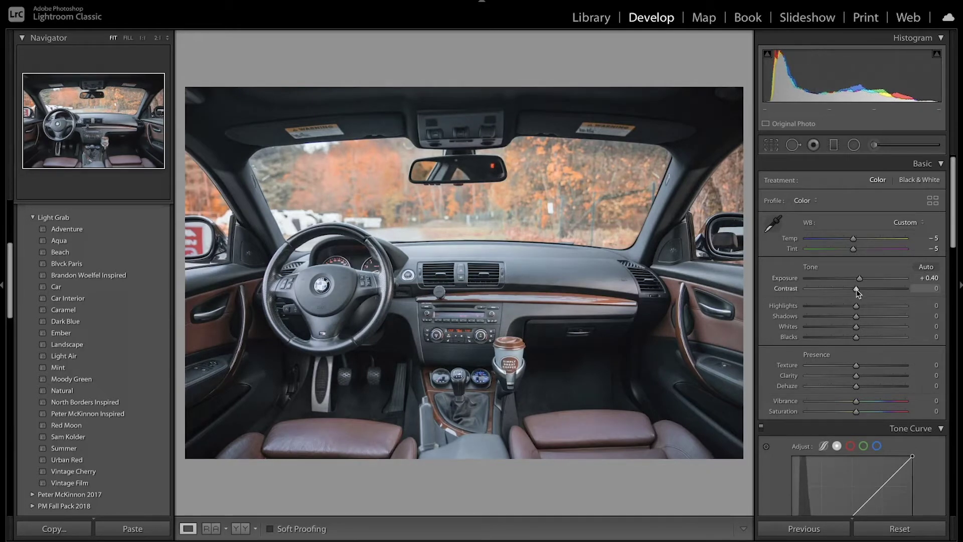
{"action": "left_click_drag", "start_coordinate": [857, 290], "coordinate": [862, 291]}
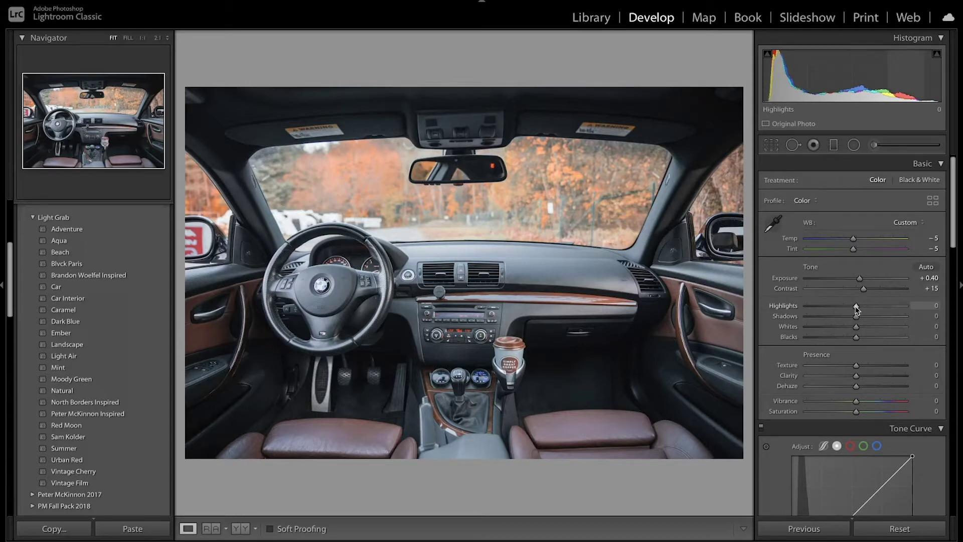
Step: Set Highlights to -58, Shadows to +33, Whites to -44 and Blacks to -23
{"action": "left_click_drag", "start_coordinate": [857, 308], "coordinate": [828, 310]}
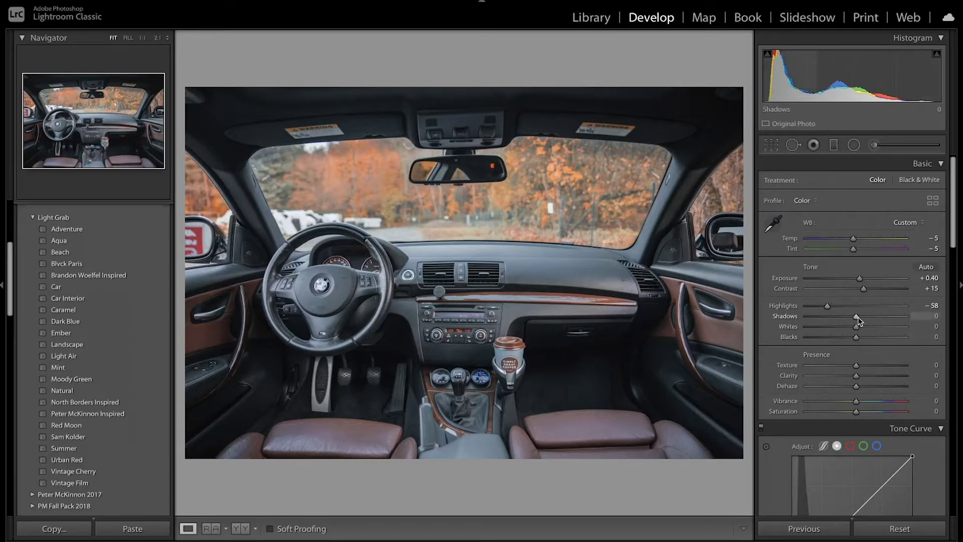
{"action": "left_click_drag", "start_coordinate": [857, 318], "coordinate": [873, 318]}
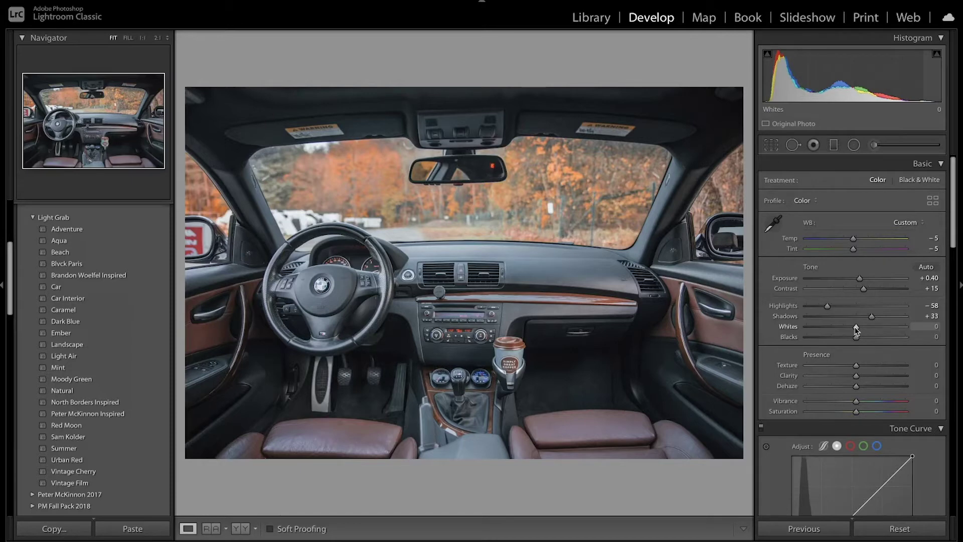
{"action": "mouse_move", "coordinate": [856, 327]}
{"action": "left_mouse_down"}
{"action": "mouse_move", "coordinate": [835, 327]}
{"action": "mouse_move", "coordinate": [846, 340]}
{"action": "left_mouse_up"}
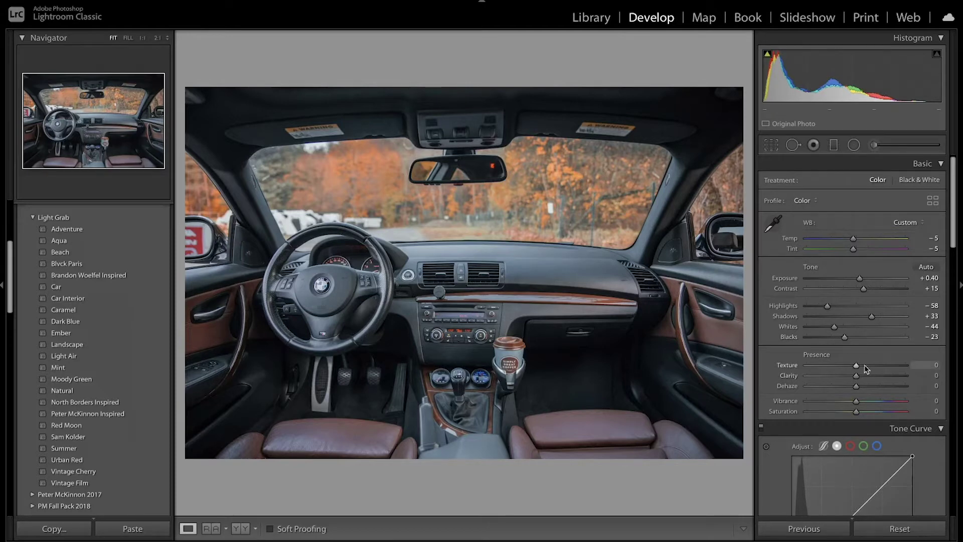
Step: Set the presence values to Texture +9, Clarity +6 and Dehaze +9
{"action": "left_click_drag", "start_coordinate": [858, 370], "coordinate": [860, 369]}
{"action": "left_click_drag", "start_coordinate": [856, 375], "coordinate": [858, 376]}
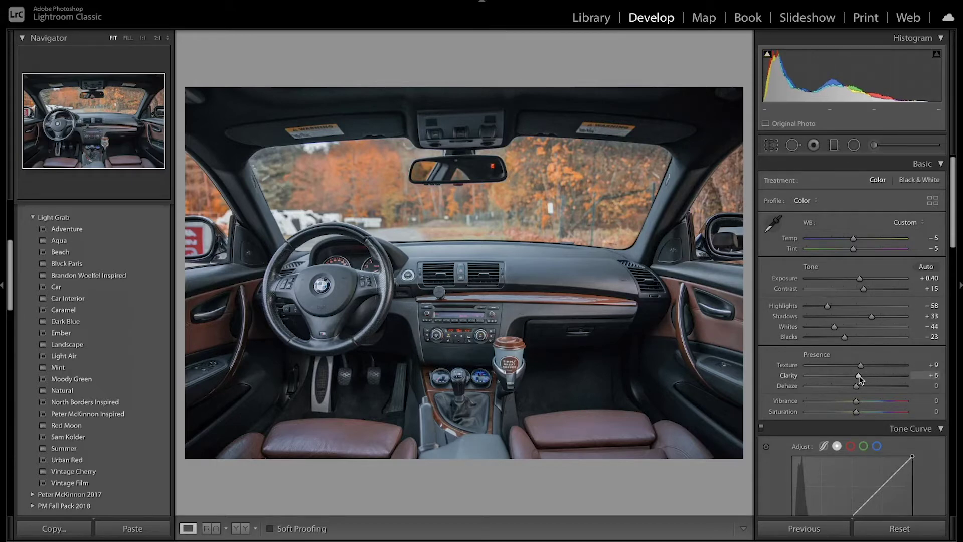
{"action": "left_click_drag", "start_coordinate": [856, 386], "coordinate": [859, 387]}
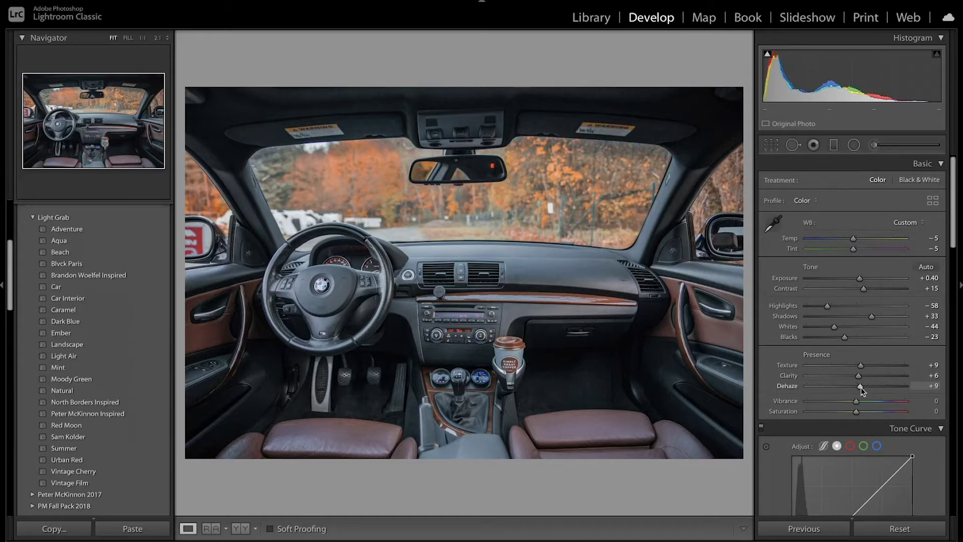
Step: Set Vibrance to -12 and Saturation to +12, and compare the result with the unedited photo
{"action": "left_click_drag", "start_coordinate": [857, 402], "coordinate": [849, 402]}
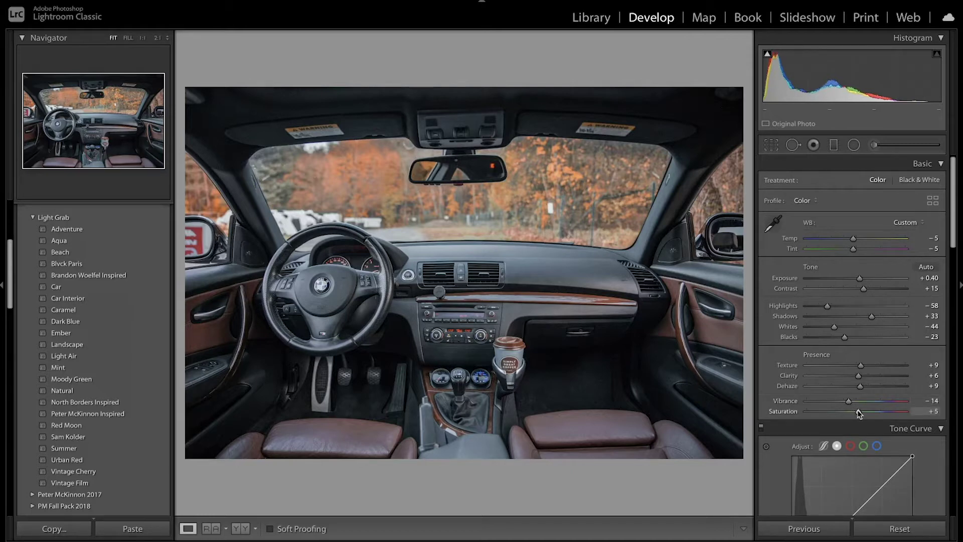
{"action": "left_click_drag", "start_coordinate": [860, 412], "coordinate": [862, 412]}
{"action": "left_click", "coordinate": [849, 403]}
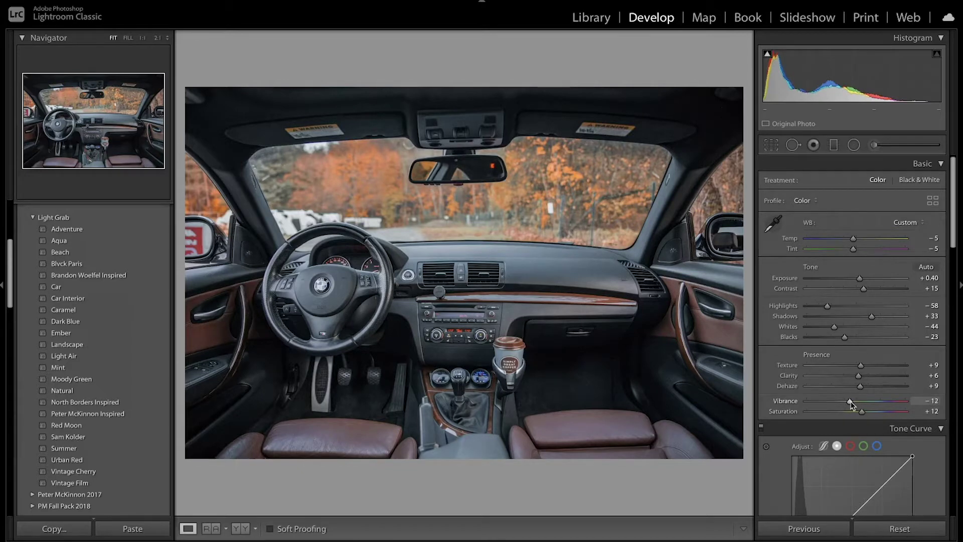
{"action": "key", "text": "backslash"}
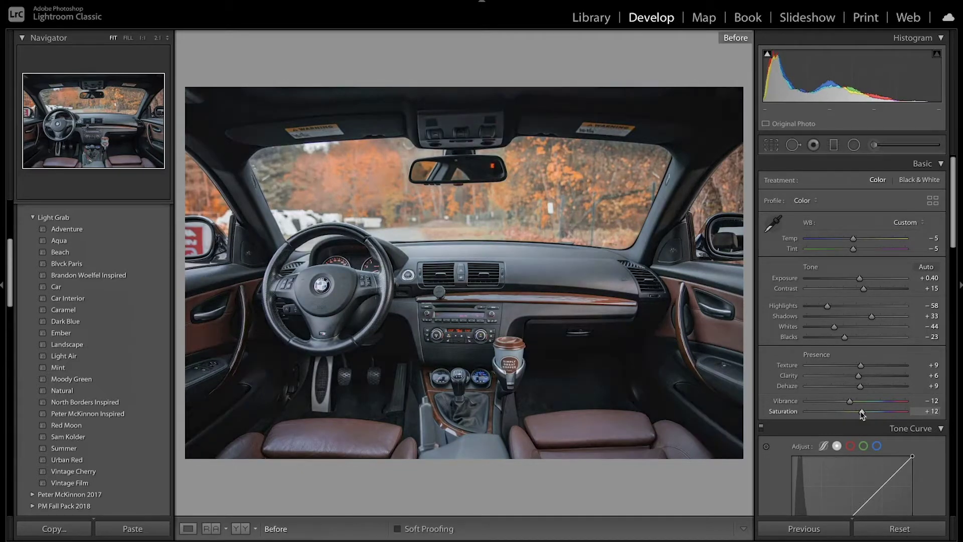
{"action": "key", "text": "backslash"}
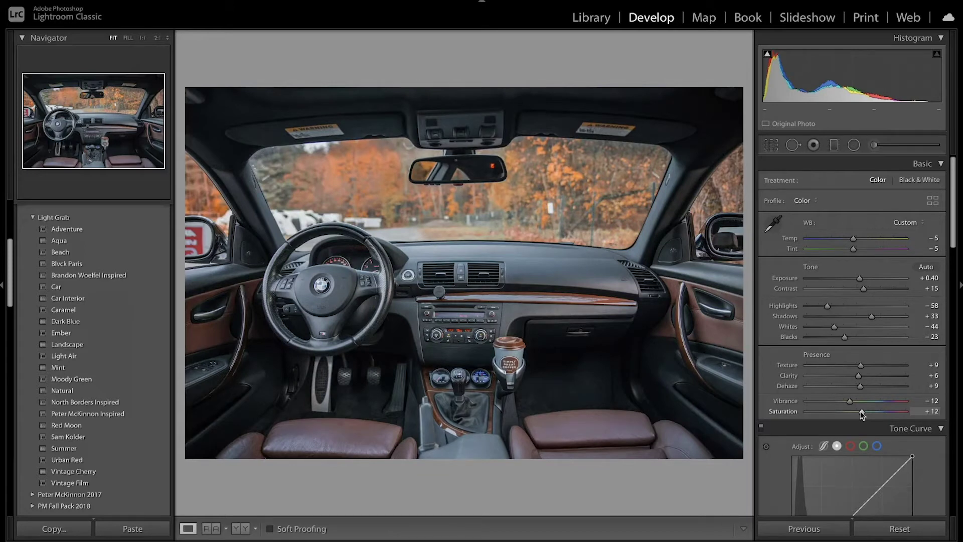
Step: Show the red channel of the tone curve
{"action": "scroll", "coordinate": [861, 412], "scroll_direction": "down", "scroll_amount": 5}
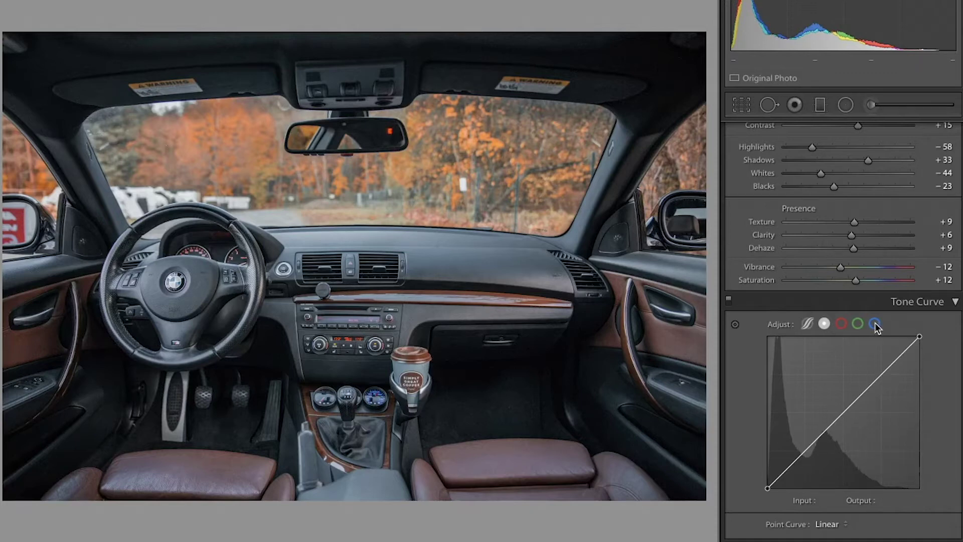
{"action": "left_click", "coordinate": [843, 326]}
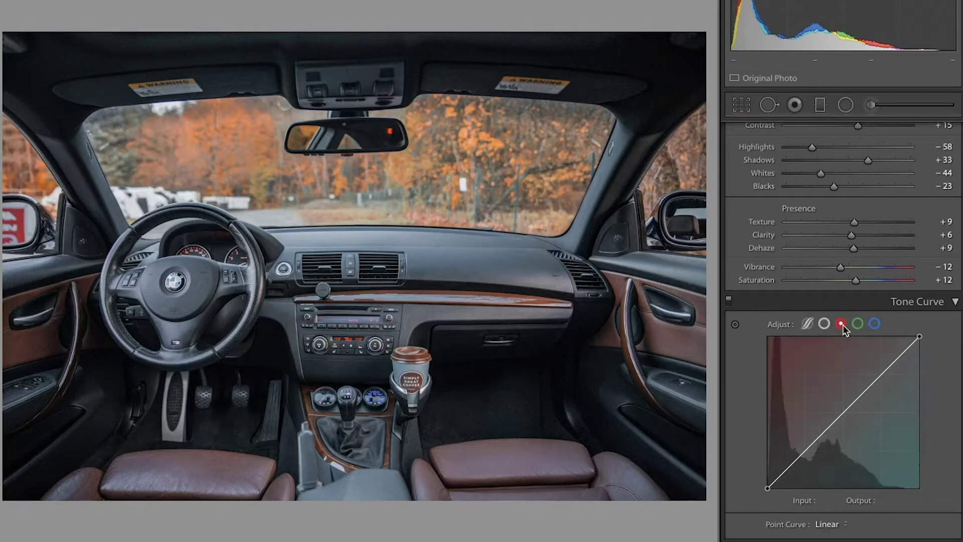
{"action": "left_click", "coordinate": [857, 324]}
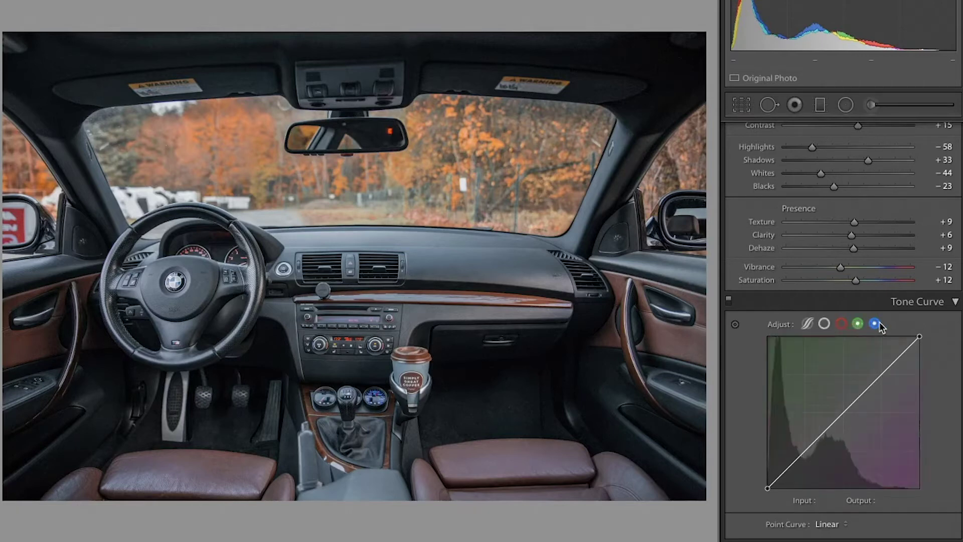
{"action": "left_click", "coordinate": [876, 325]}
{"action": "left_click", "coordinate": [843, 326]}
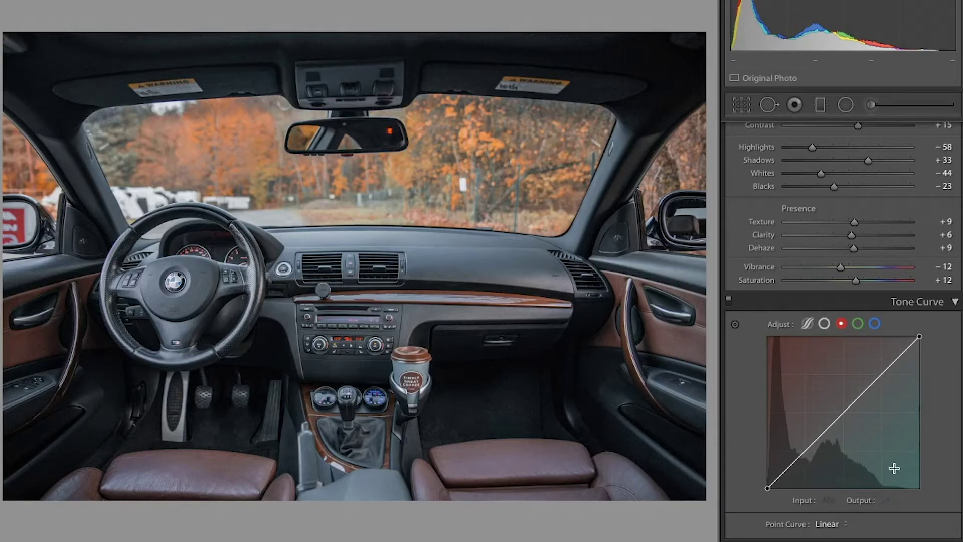
{"action": "left_click_drag", "start_coordinate": [839, 416], "coordinate": [872, 430]}
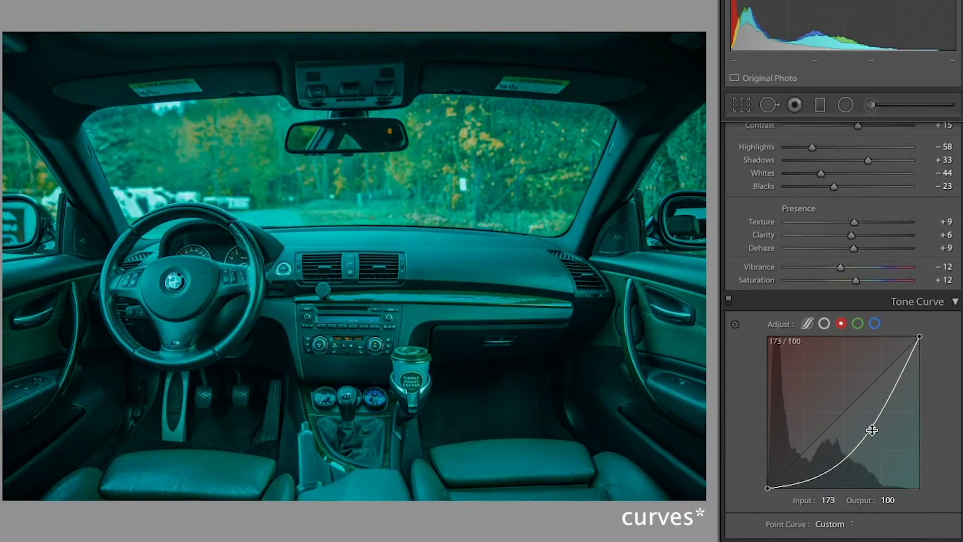
{"action": "double_click", "coordinate": [872, 430]}
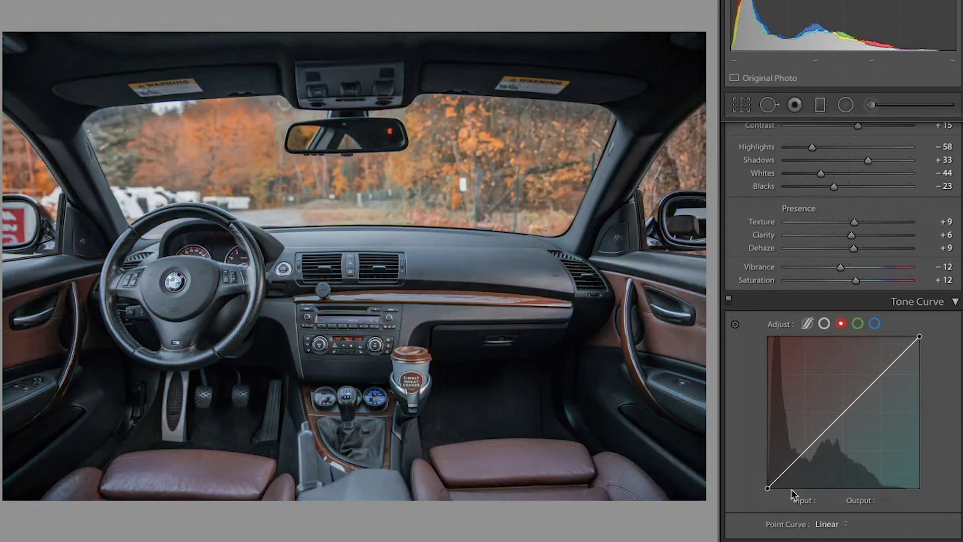
Step: Shape the red channel into an S-curve with a shadow point at 53/31 and a highlight point at 184/204
{"action": "left_click_drag", "start_coordinate": [805, 451], "coordinate": [805, 469]}
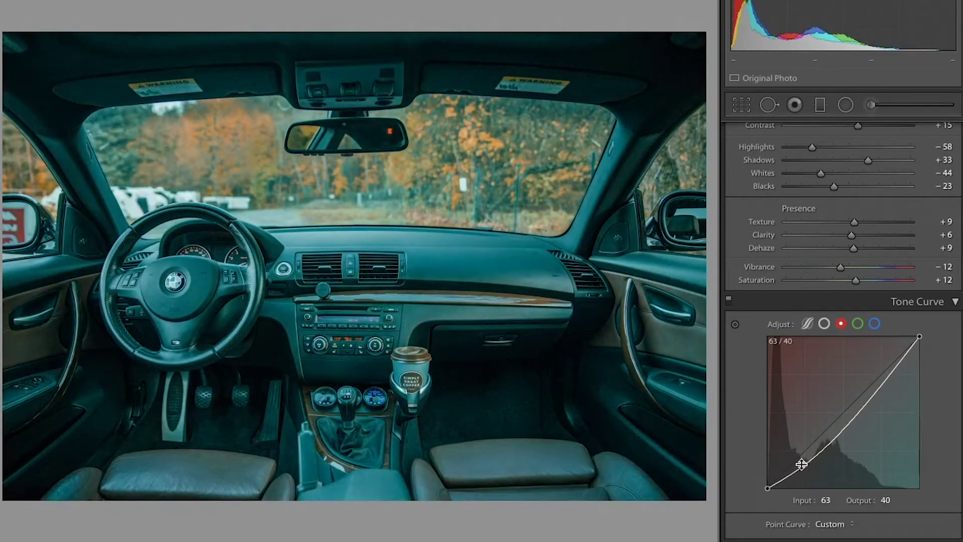
{"action": "left_click_drag", "start_coordinate": [881, 382], "coordinate": [878, 366]}
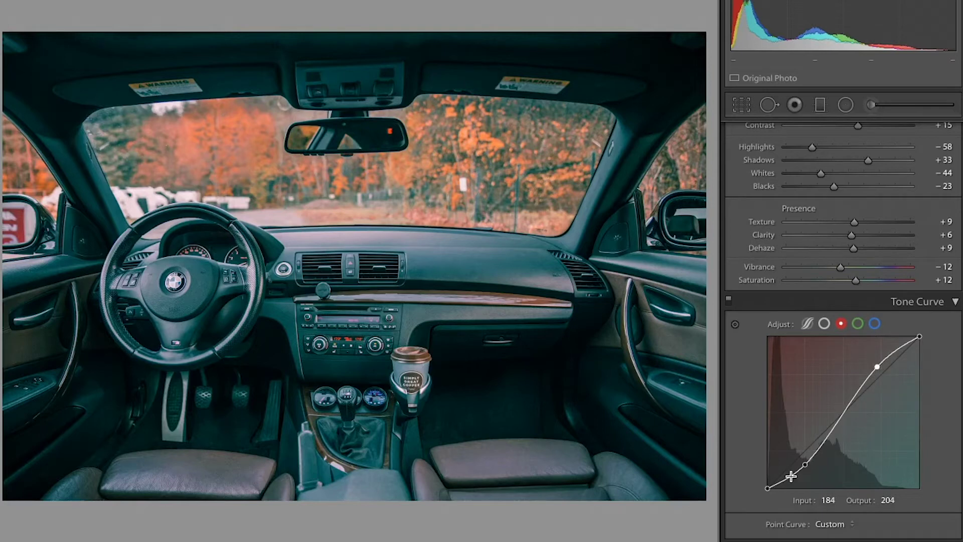
{"action": "left_click_drag", "start_coordinate": [805, 464], "coordinate": [799, 469]}
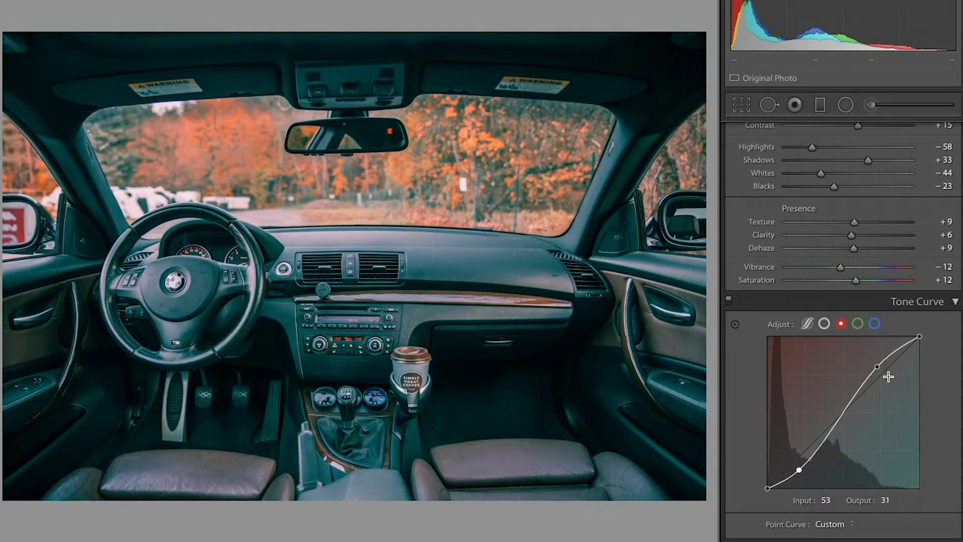
Step: Shape the green channel into an S-curve with a shadow point at about 52/29 and a raised highlight point
{"action": "left_click", "coordinate": [858, 323]}
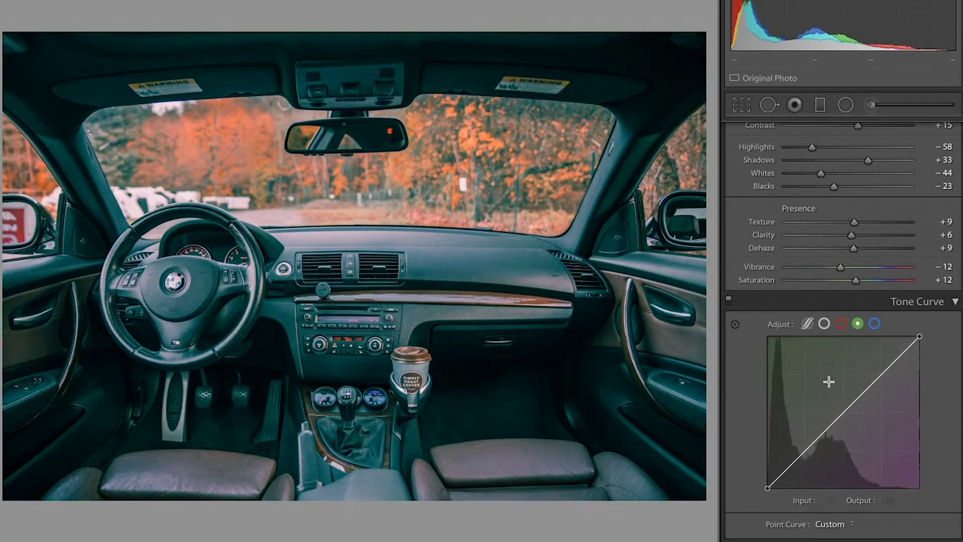
{"action": "left_click", "coordinate": [806, 449]}
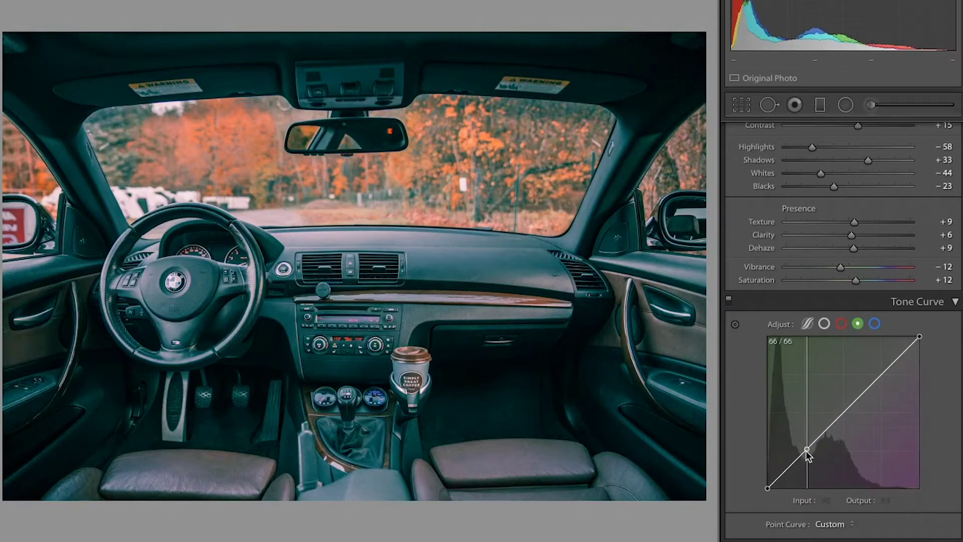
{"action": "left_click_drag", "start_coordinate": [808, 451], "coordinate": [800, 475]}
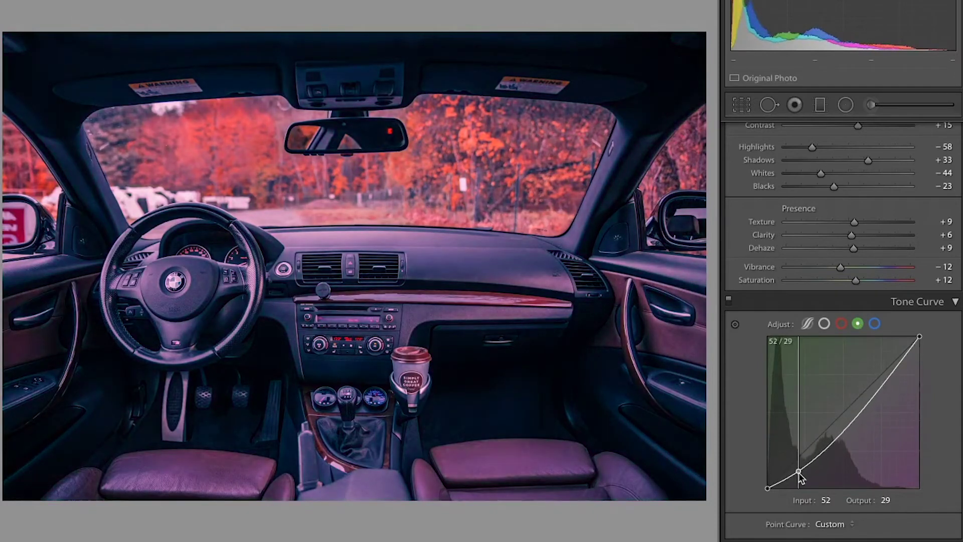
{"action": "left_click", "coordinate": [884, 378]}
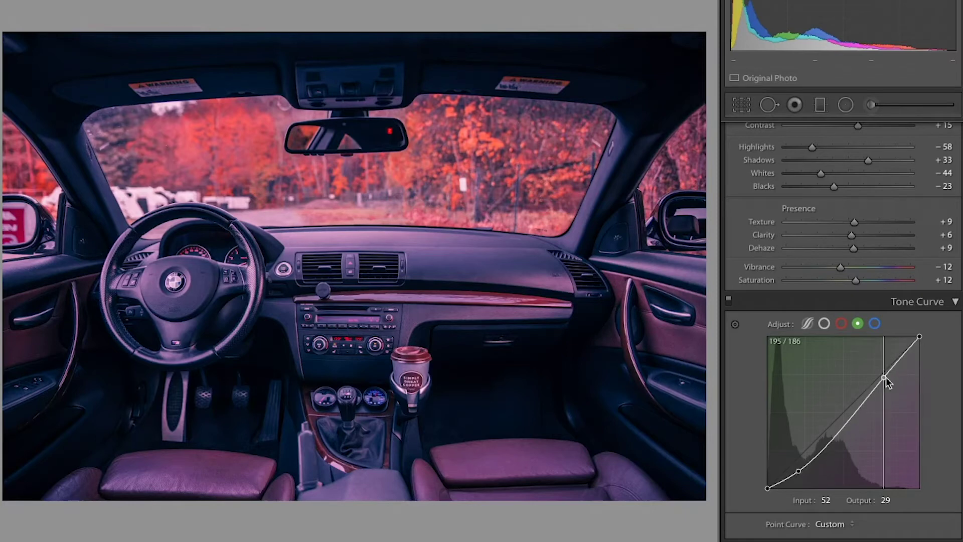
{"action": "left_click_drag", "start_coordinate": [886, 379], "coordinate": [882, 362]}
Step: Shape the blue channel into an S-curve with points at about 56/42 and 191/216, and compare the photo with the tone curve off and on
{"action": "left_click", "coordinate": [875, 324]}
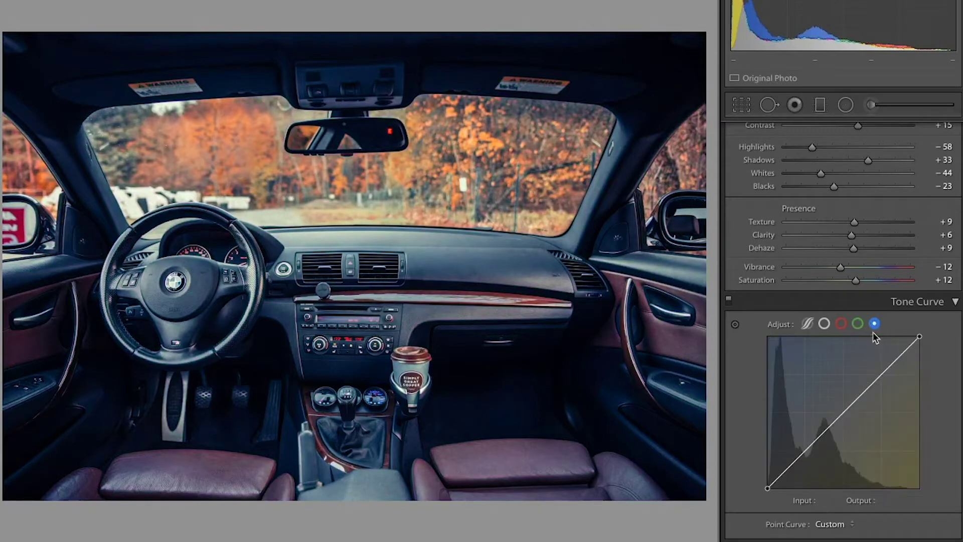
{"action": "left_click_drag", "start_coordinate": [805, 451], "coordinate": [801, 467]}
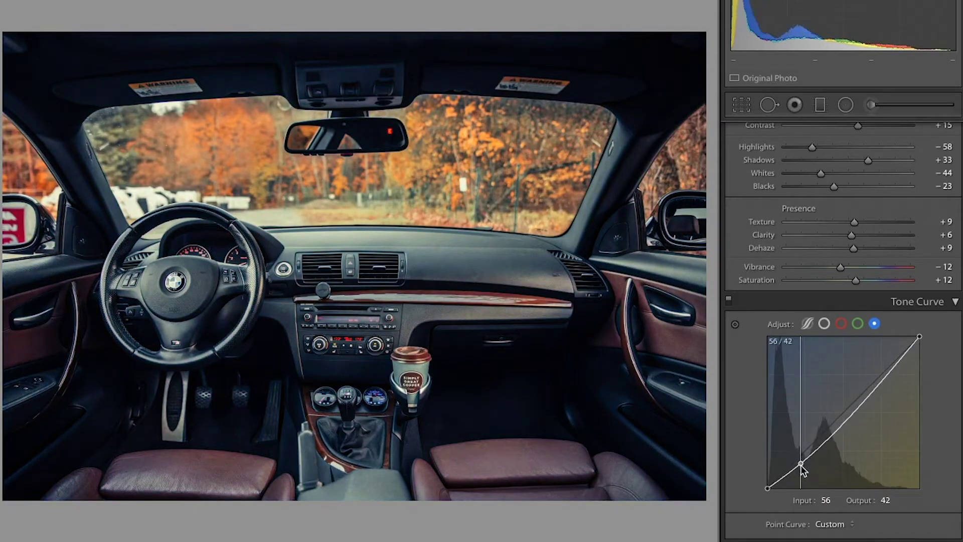
{"action": "left_click_drag", "start_coordinate": [876, 380], "coordinate": [884, 365]}
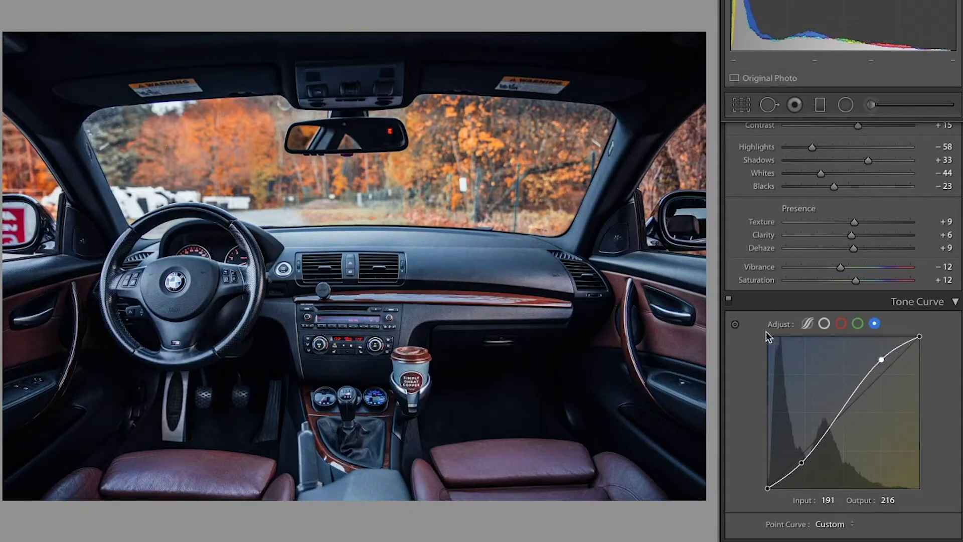
{"action": "left_click", "coordinate": [729, 300]}
{"action": "left_click", "coordinate": [729, 300]}
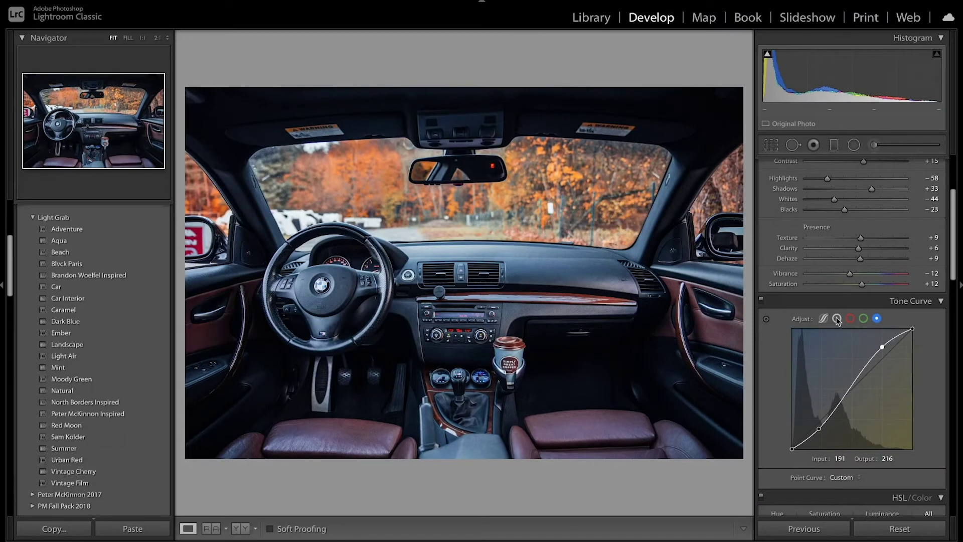
Step: Shape the composite RGB point curve with a black point at 0/26, a lowered shadow point, a highlight point at 184/198 and a white point at 255/243
{"action": "left_click", "coordinate": [837, 319]}
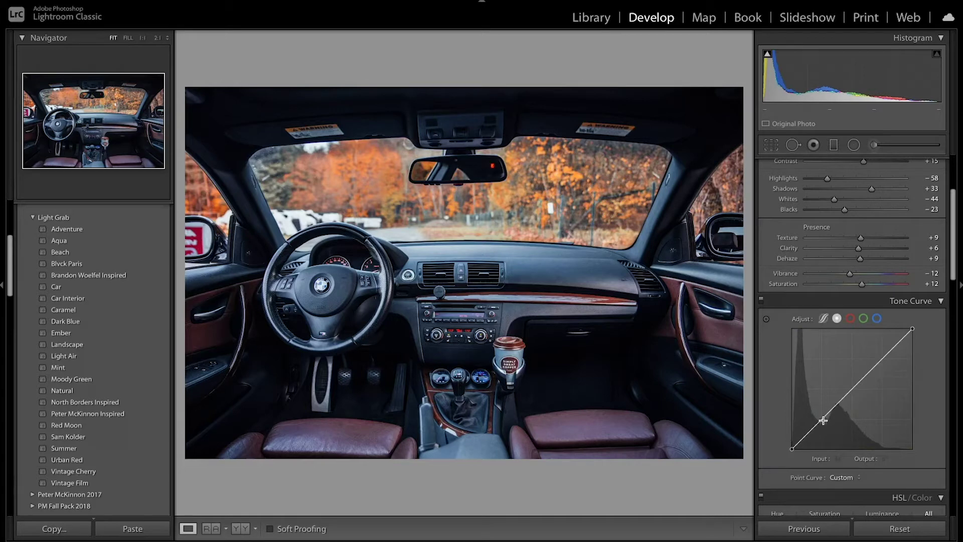
{"action": "left_click_drag", "start_coordinate": [792, 451], "coordinate": [792, 440]}
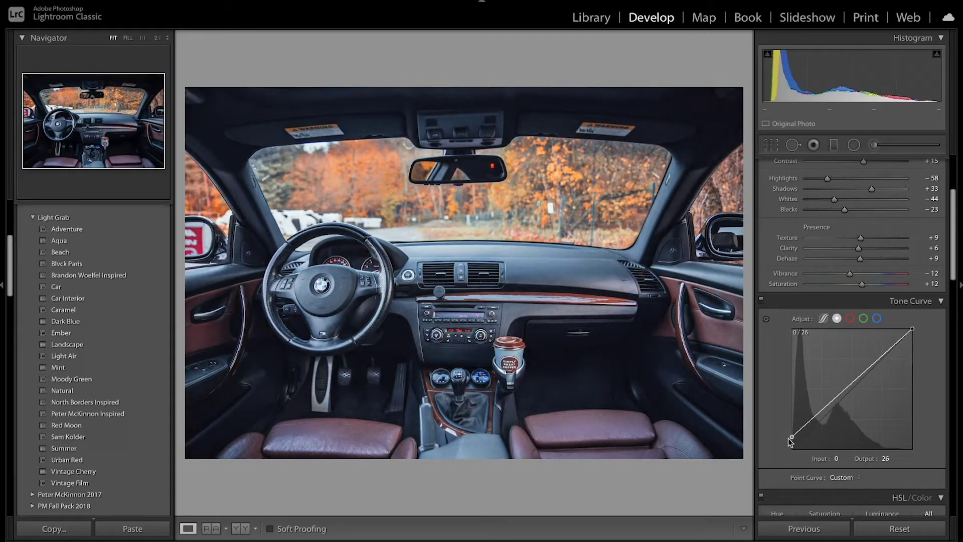
{"action": "left_click", "coordinate": [822, 414]}
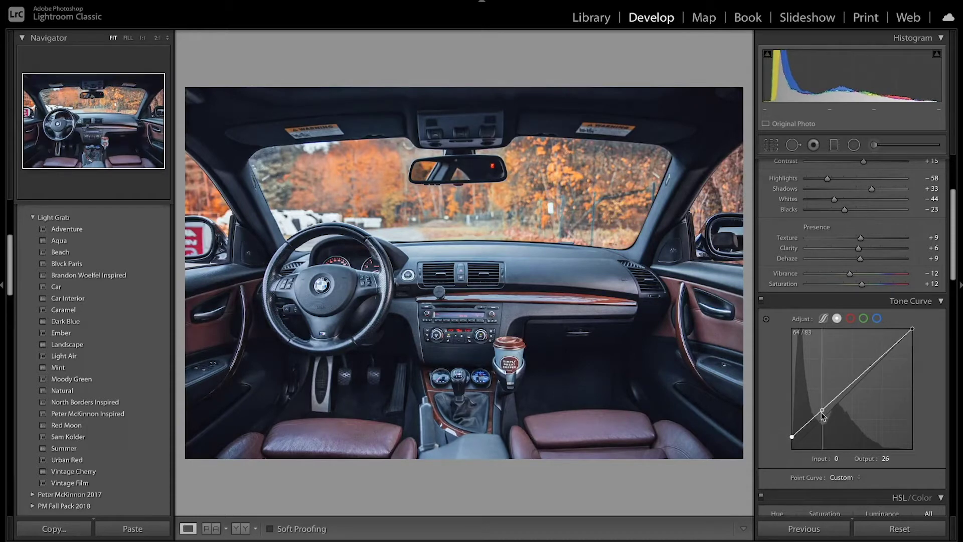
{"action": "left_click_drag", "start_coordinate": [821, 415], "coordinate": [821, 423]}
{"action": "left_click_drag", "start_coordinate": [886, 357], "coordinate": [880, 357]}
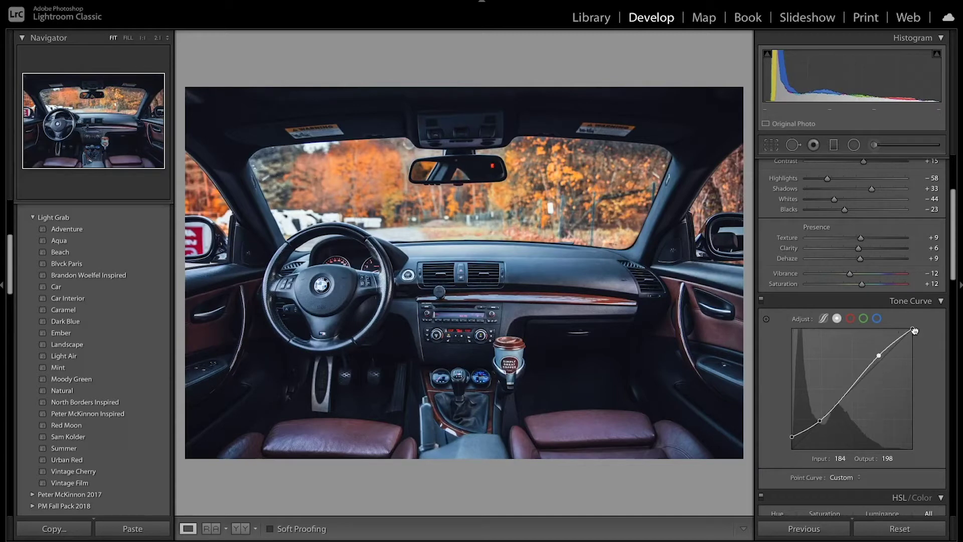
{"action": "scroll", "coordinate": [919, 336], "scroll_direction": "up", "scroll_amount": 1}
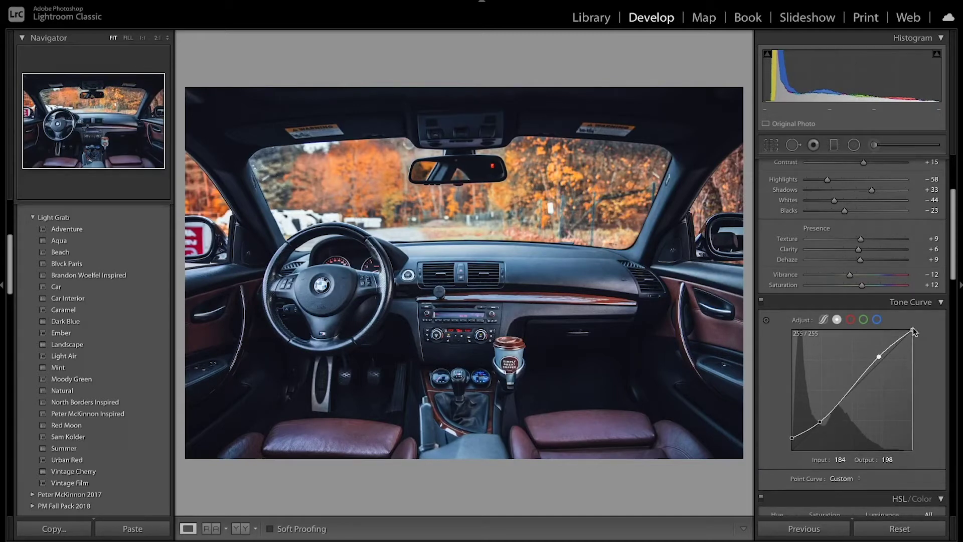
{"action": "left_click_drag", "start_coordinate": [913, 331], "coordinate": [918, 334]}
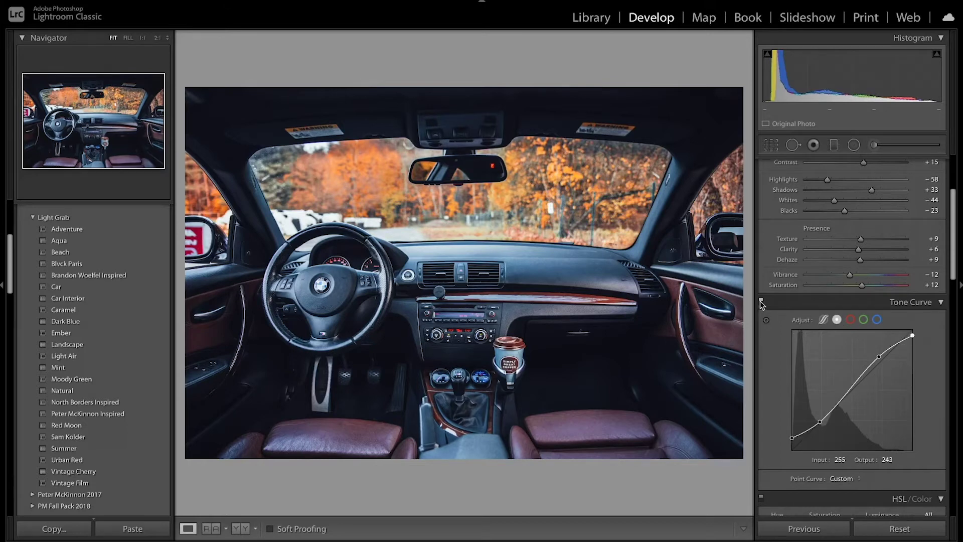
Step: Compare the photo with the tone curve adjustments off and on
{"action": "left_click", "coordinate": [761, 302]}
{"action": "left_click", "coordinate": [761, 301]}
{"action": "left_click", "coordinate": [761, 301]}
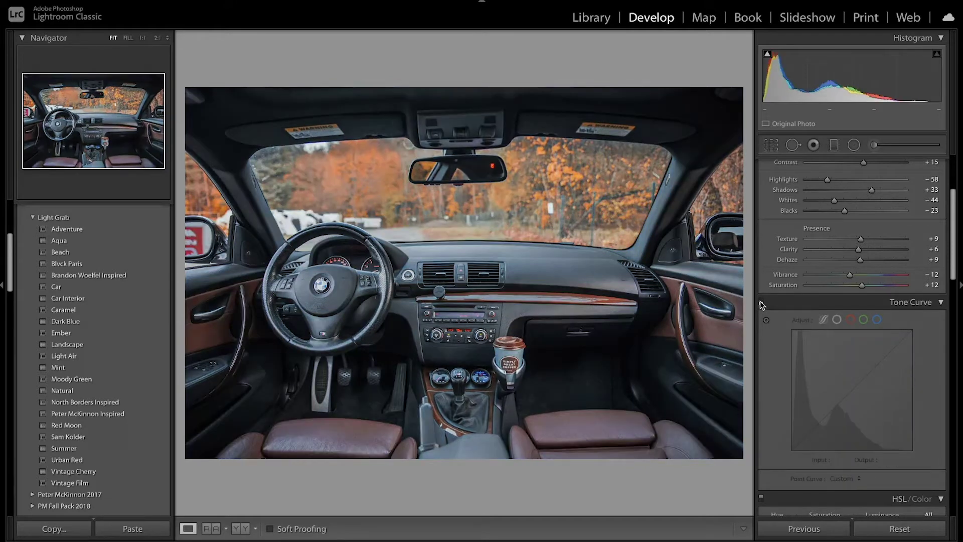
{"action": "left_click", "coordinate": [761, 303]}
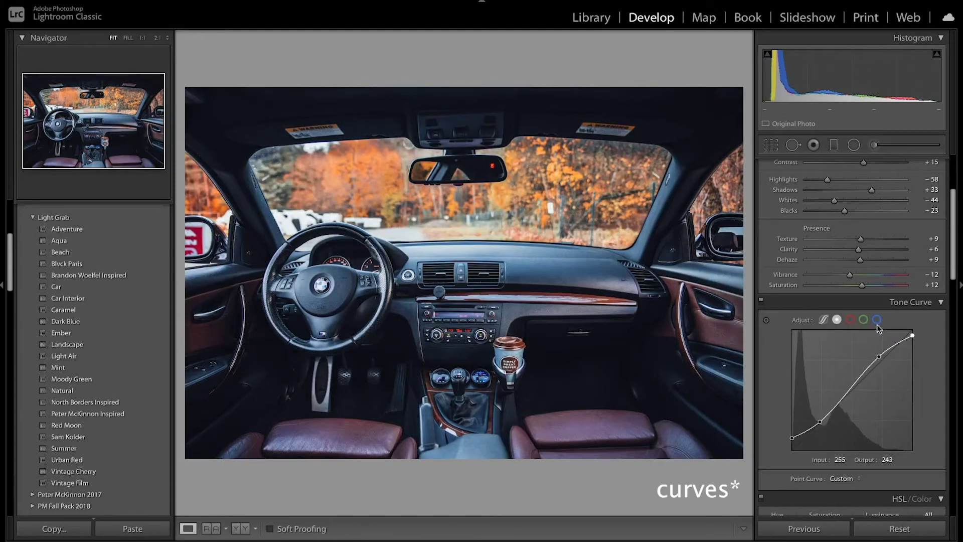
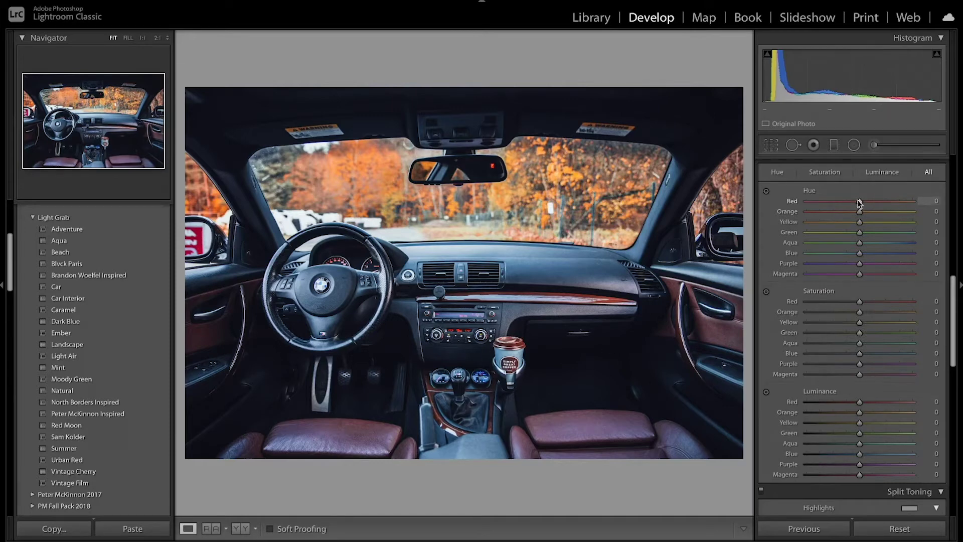
Step: Set red, orange and yellow hue to +45, +27, −24, saturation to −33, −46, −52, and luminance to −21, +22, +33
{"action": "mouse_move", "coordinate": [860, 202]}
{"action": "left_mouse_down"}
{"action": "mouse_move", "coordinate": [883, 204]}
{"action": "mouse_move", "coordinate": [863, 213]}
{"action": "mouse_move", "coordinate": [874, 213]}
{"action": "left_mouse_up"}
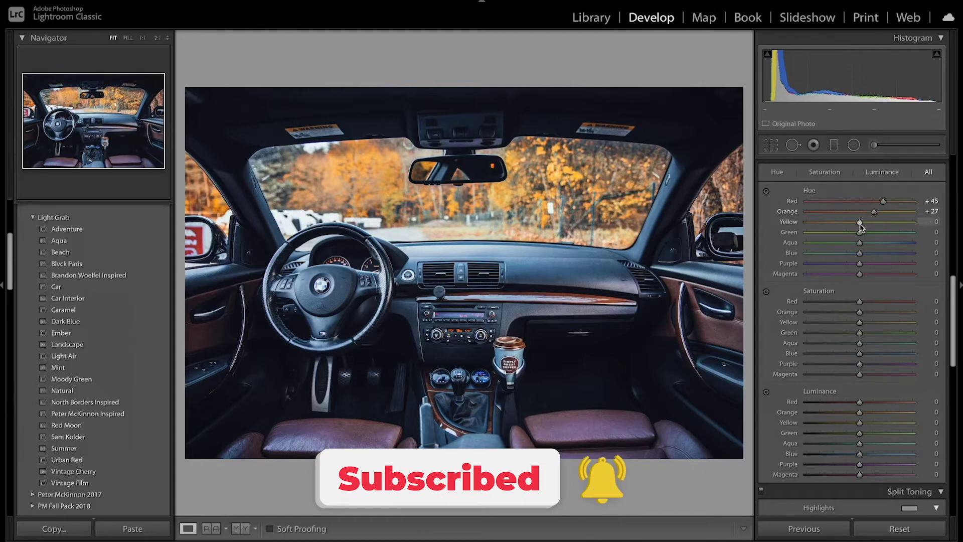
{"action": "left_click_drag", "start_coordinate": [861, 226], "coordinate": [849, 229]}
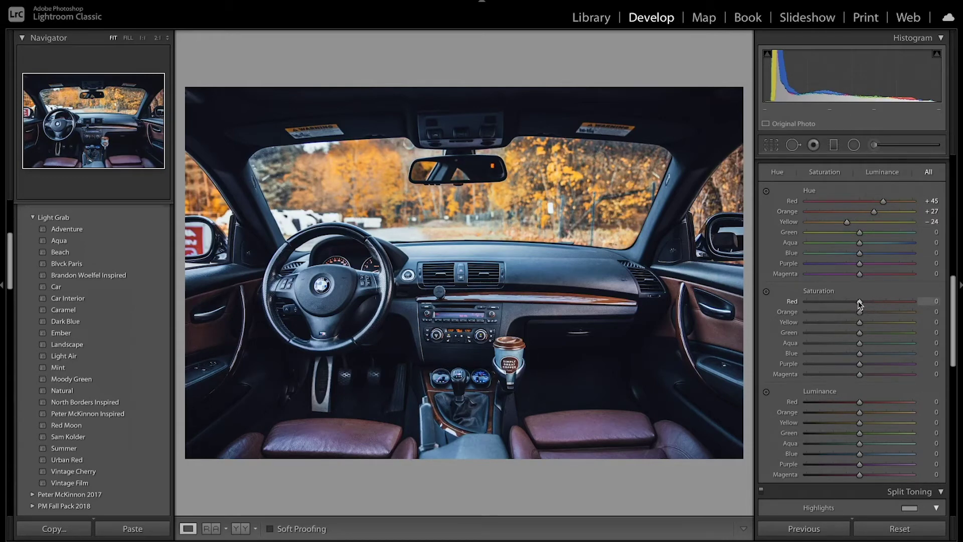
{"action": "left_click_drag", "start_coordinate": [859, 302], "coordinate": [833, 329]}
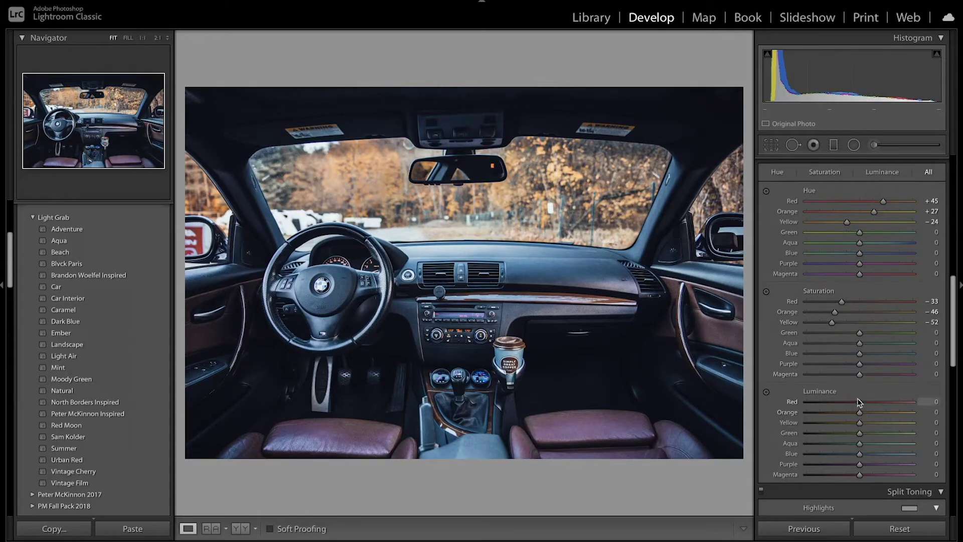
{"action": "left_click_drag", "start_coordinate": [858, 400], "coordinate": [847, 402]}
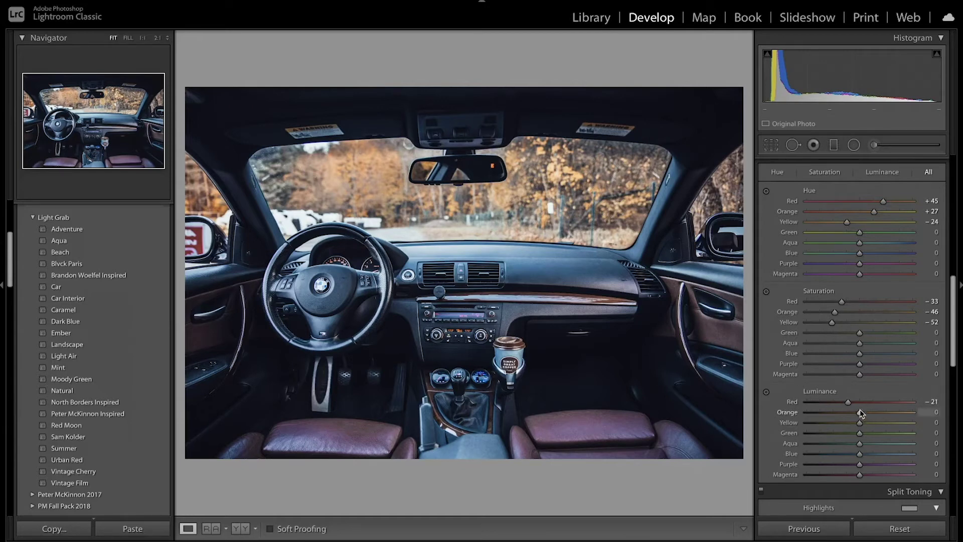
{"action": "left_click_drag", "start_coordinate": [860, 413], "coordinate": [881, 425]}
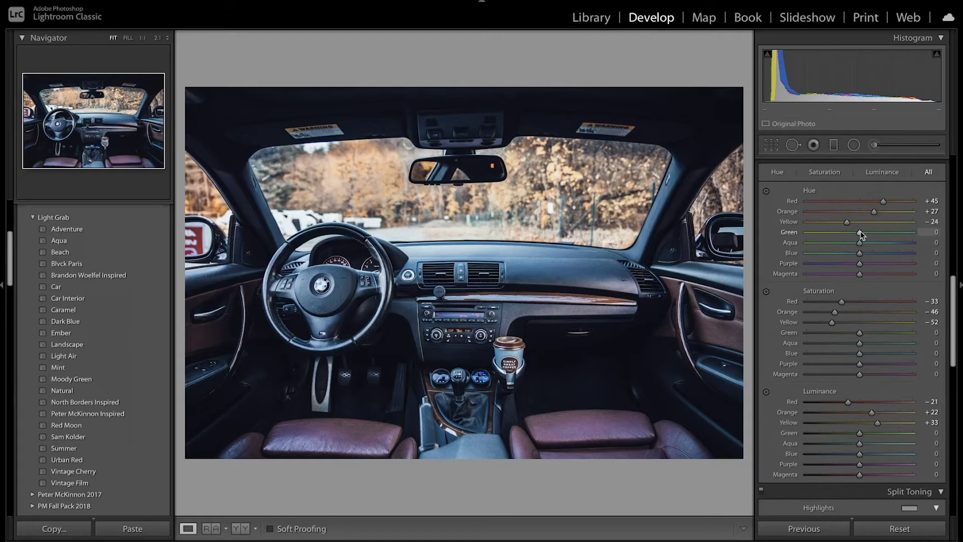
Step: Set green, aqua and blue hue to +32, +52, −8, saturation to −72, −58, −41, and luminance to −33, −49, −35
{"action": "left_click_drag", "start_coordinate": [860, 234], "coordinate": [855, 254]}
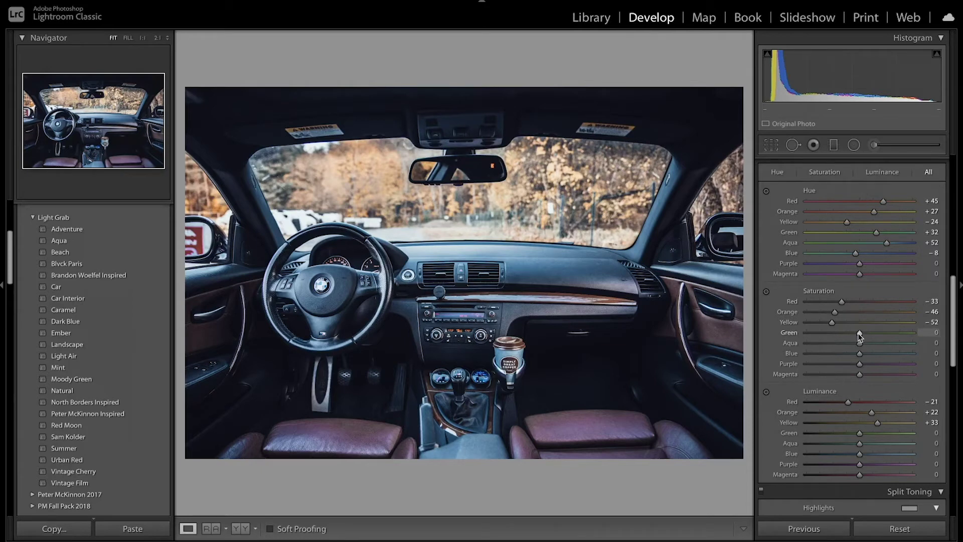
{"action": "left_click_drag", "start_coordinate": [859, 333], "coordinate": [822, 336]}
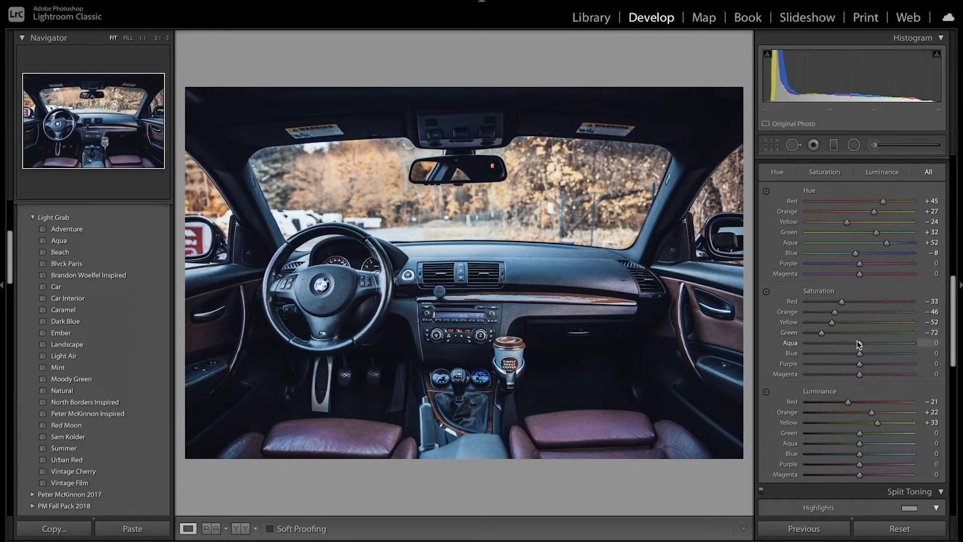
{"action": "left_click_drag", "start_coordinate": [859, 344], "coordinate": [837, 355]}
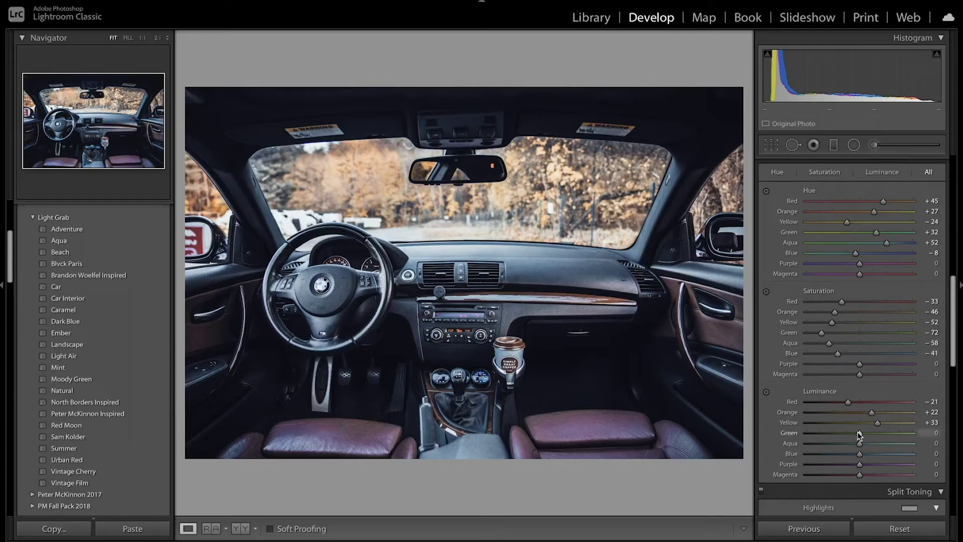
{"action": "left_click_drag", "start_coordinate": [859, 434], "coordinate": [843, 458]}
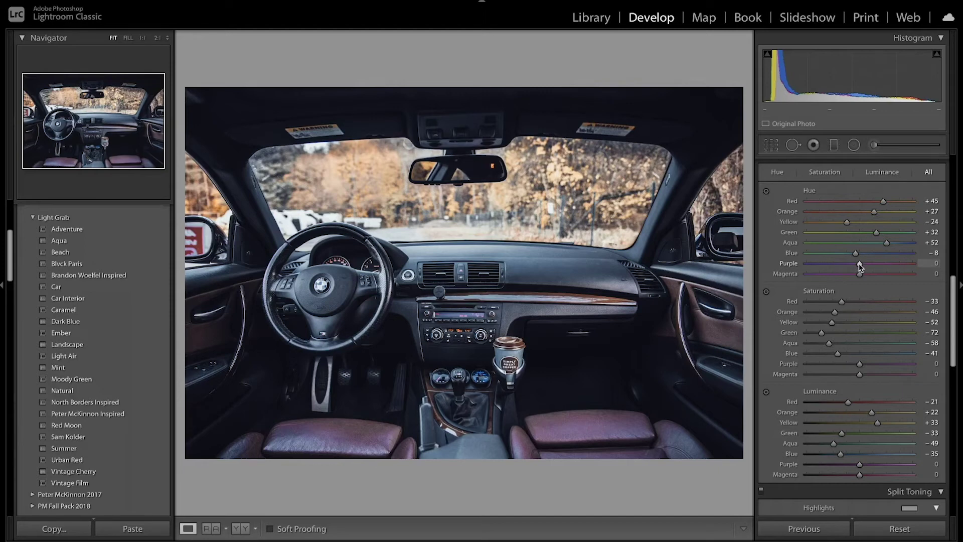
Step: Set purple and magenta hue to −20 and −5, saturation to −55 and −41, and luminance to −17 and +17
{"action": "mouse_move", "coordinate": [859, 264]}
{"action": "left_mouse_down"}
{"action": "mouse_move", "coordinate": [847, 266]}
{"action": "mouse_move", "coordinate": [856, 274]}
{"action": "left_mouse_up"}
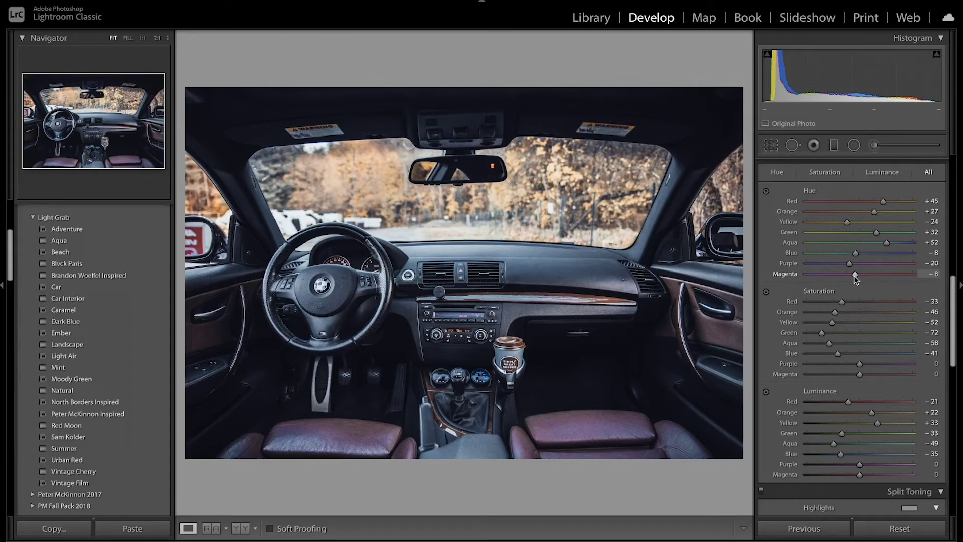
{"action": "left_click_drag", "start_coordinate": [854, 276], "coordinate": [856, 277]}
{"action": "left_click_drag", "start_coordinate": [860, 365], "coordinate": [840, 377]}
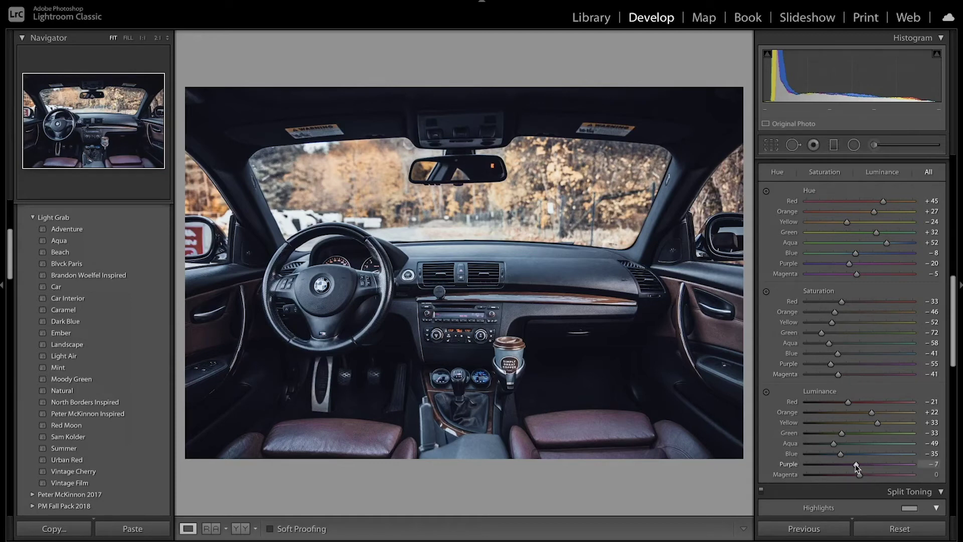
{"action": "mouse_move", "coordinate": [857, 465]}
{"action": "left_mouse_down"}
{"action": "mouse_move", "coordinate": [842, 465]}
{"action": "mouse_move", "coordinate": [870, 475]}
{"action": "left_mouse_up"}
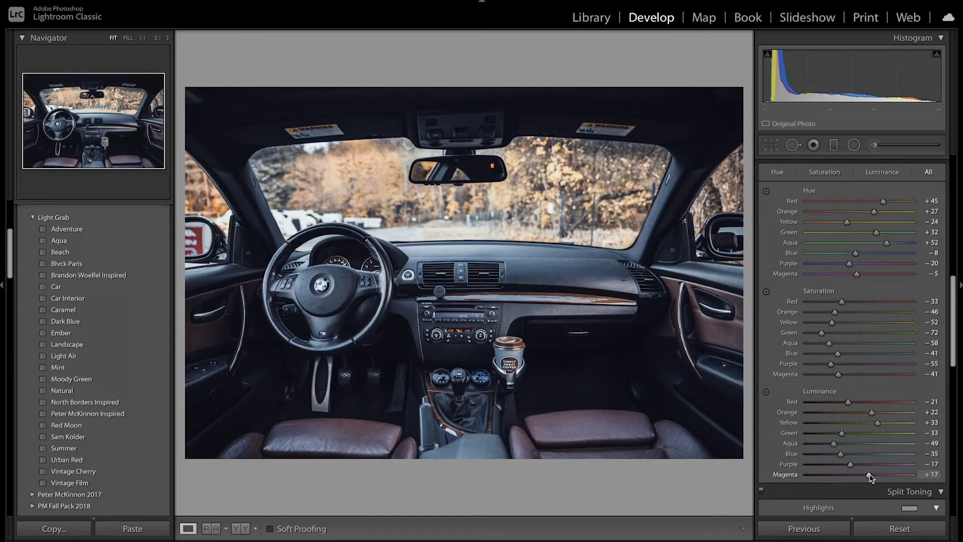
Step: Compare the photo with the HSL color adjustments off and on
{"action": "scroll", "coordinate": [762, 180], "scroll_direction": "up", "scroll_amount": 1}
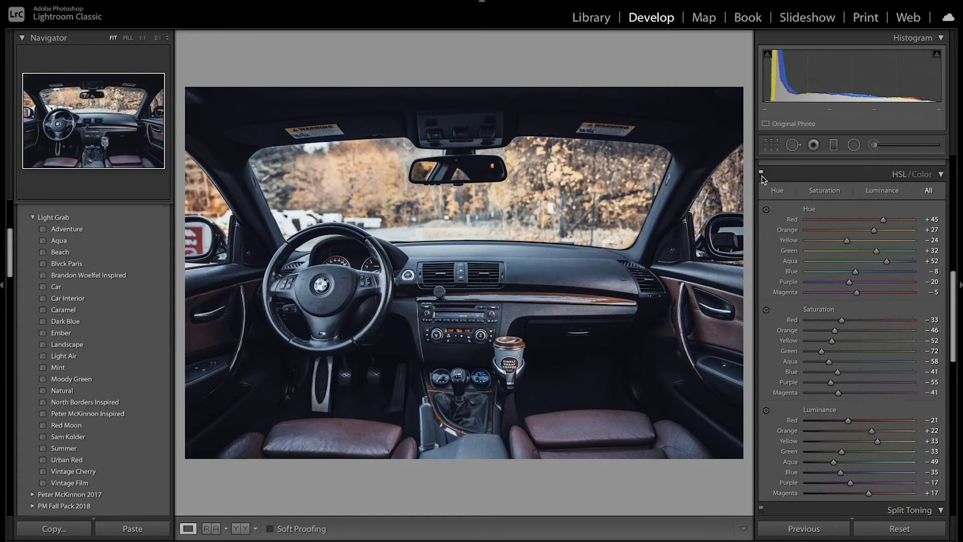
{"action": "left_click", "coordinate": [761, 174]}
{"action": "left_click", "coordinate": [761, 173]}
Step: Split-tone the highlights with hue 44 and saturation 13
{"action": "scroll", "coordinate": [879, 360], "scroll_direction": "down", "scroll_amount": 3}
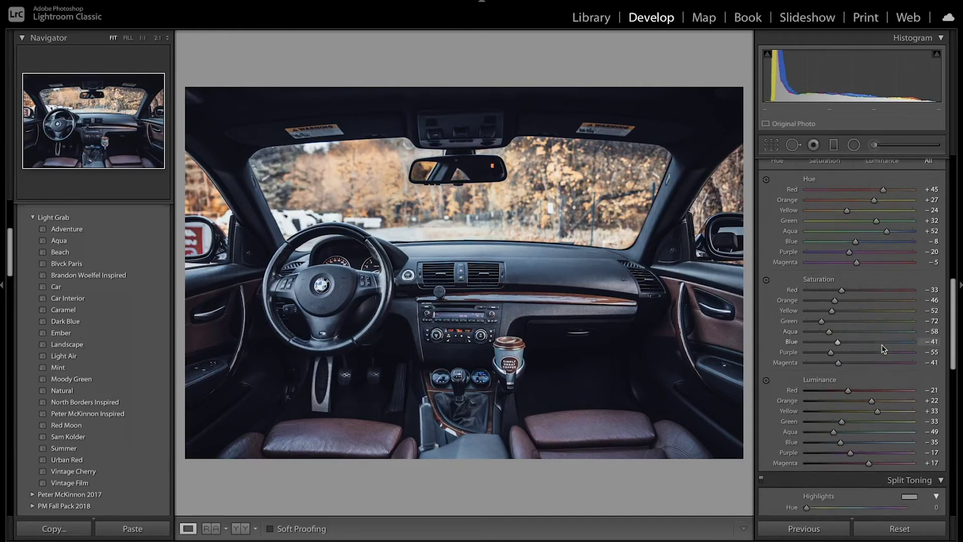
{"action": "scroll", "coordinate": [883, 349], "scroll_direction": "down", "scroll_amount": 6}
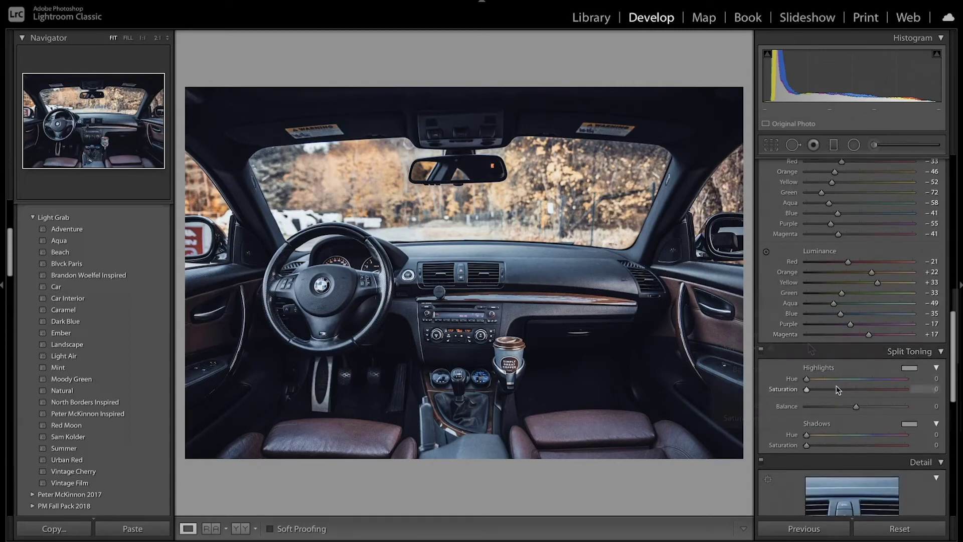
{"action": "key", "text": "alt"}
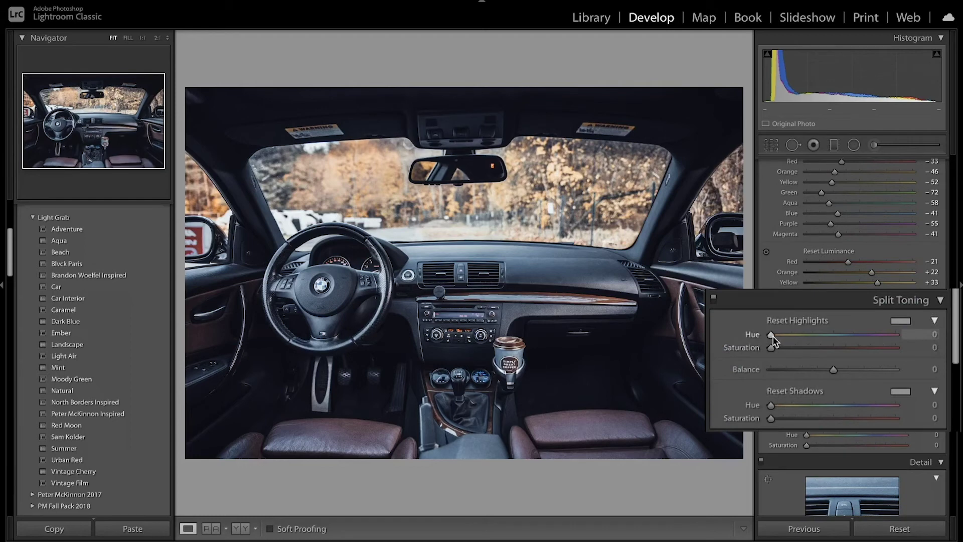
{"action": "left_click_drag", "start_coordinate": [773, 336], "coordinate": [790, 351]}
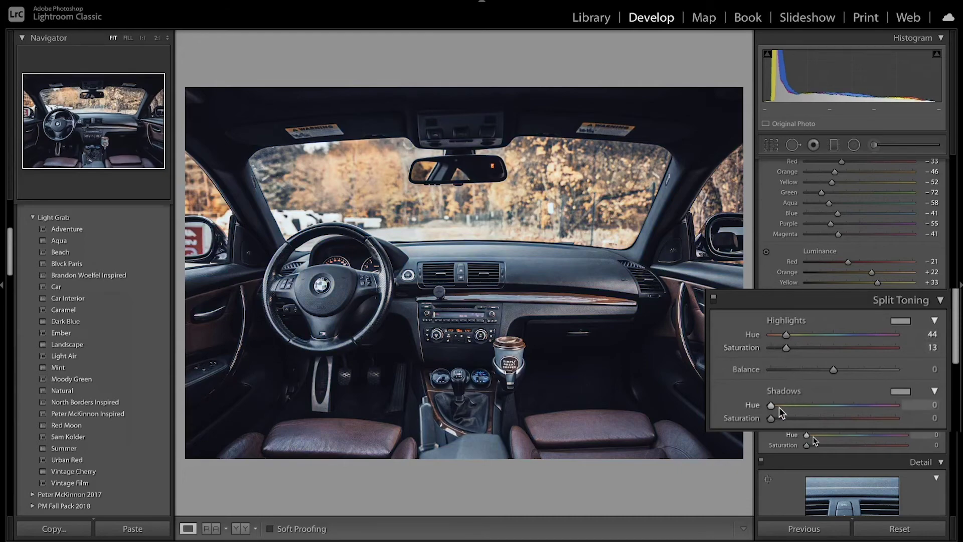
Step: Split-tone the shadows with hue 171 and saturation 11, and compare the photo with split toning off and on
{"action": "key", "text": "alt"}
{"action": "left_click_drag", "start_coordinate": [772, 405], "coordinate": [809, 408]}
{"action": "left_click_drag", "start_coordinate": [837, 438], "coordinate": [814, 445]}
{"action": "left_click_drag", "start_coordinate": [817, 446], "coordinate": [818, 445]}
{"action": "left_click", "coordinate": [762, 353]}
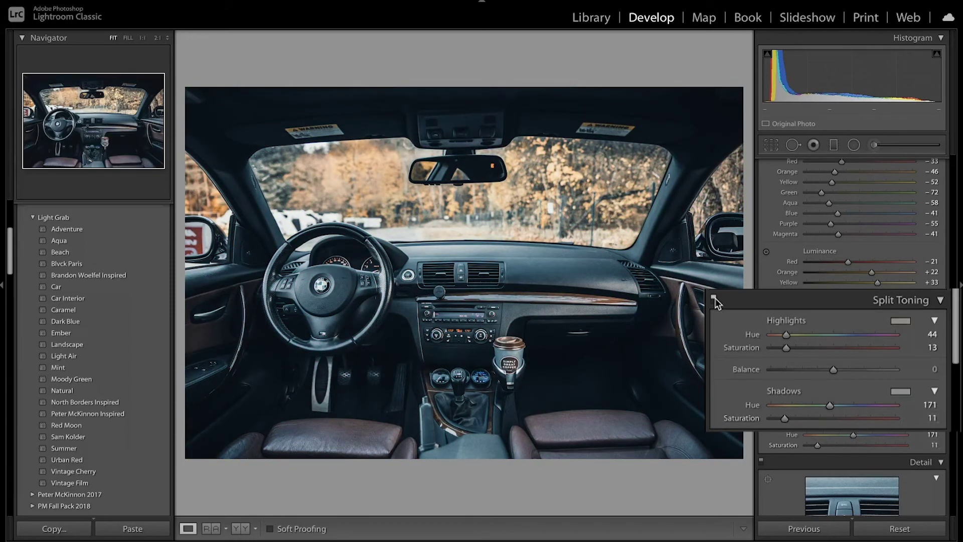
{"action": "left_click", "coordinate": [761, 352]}
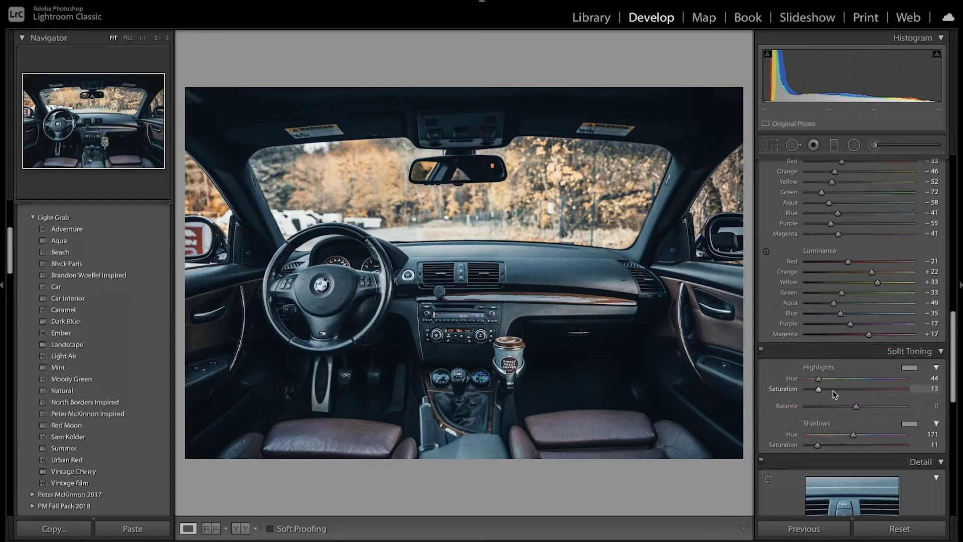
Step: Sharpen the photo with amount 24, detail 33 and masking 84
{"action": "scroll", "coordinate": [835, 393], "scroll_direction": "down", "scroll_amount": 4}
{"action": "scroll", "coordinate": [833, 390], "scroll_direction": "down", "scroll_amount": 4}
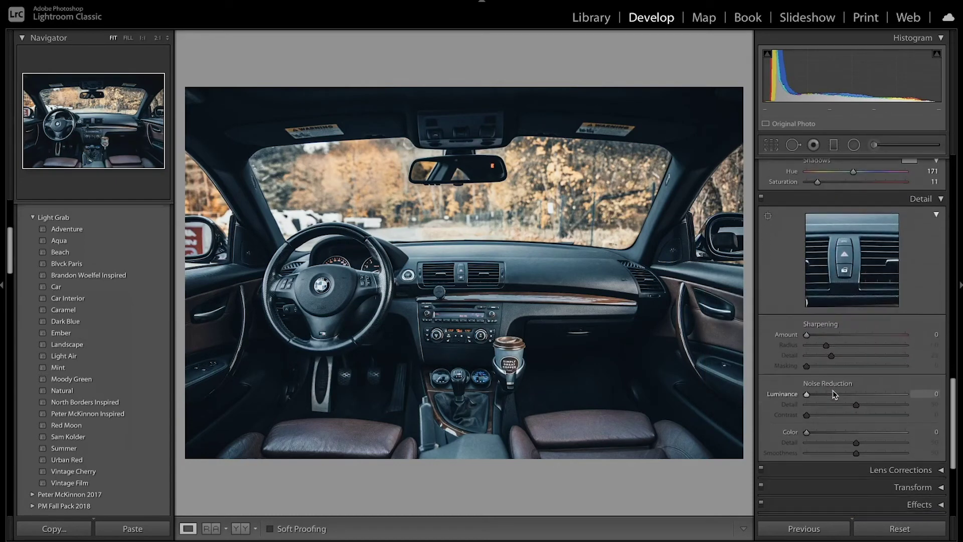
{"action": "left_click", "coordinate": [822, 335]}
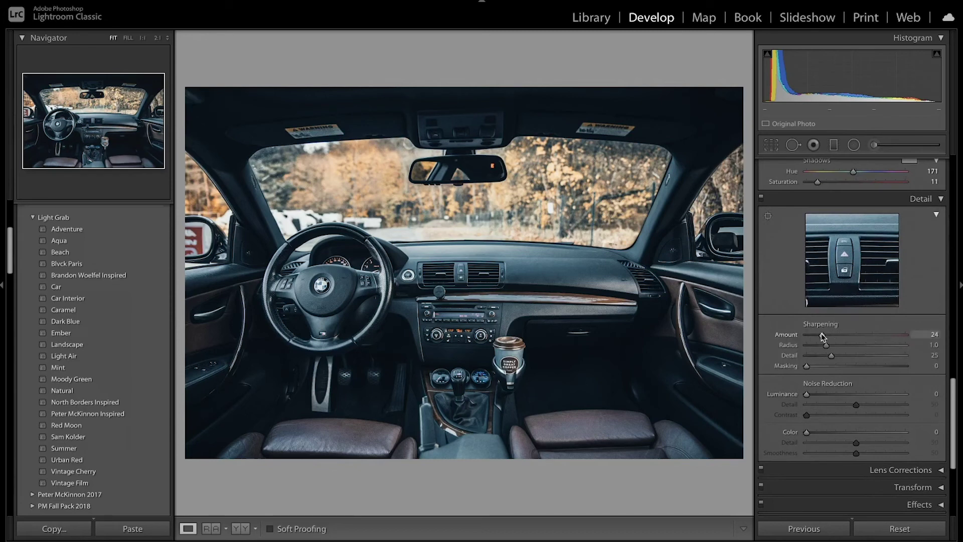
{"action": "left_click", "coordinate": [839, 355]}
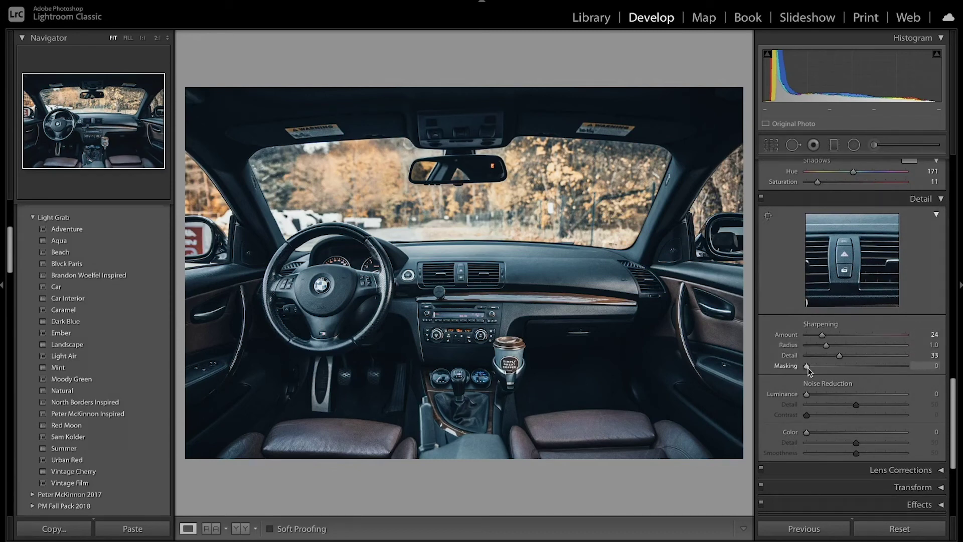
{"action": "left_click_drag", "start_coordinate": [807, 369], "coordinate": [891, 368]}
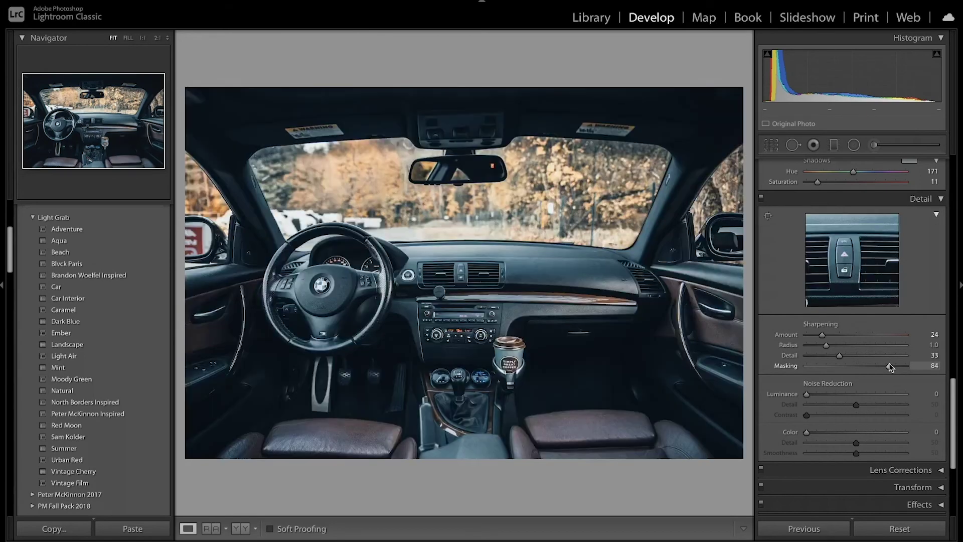
Step: Reduce noise with luminance 21 and its detail 61, and color 18 with its detail 60
{"action": "left_click", "coordinate": [824, 396]}
{"action": "left_click_drag", "start_coordinate": [824, 395], "coordinate": [867, 405]}
{"action": "left_click_drag", "start_coordinate": [810, 434], "coordinate": [825, 438]}
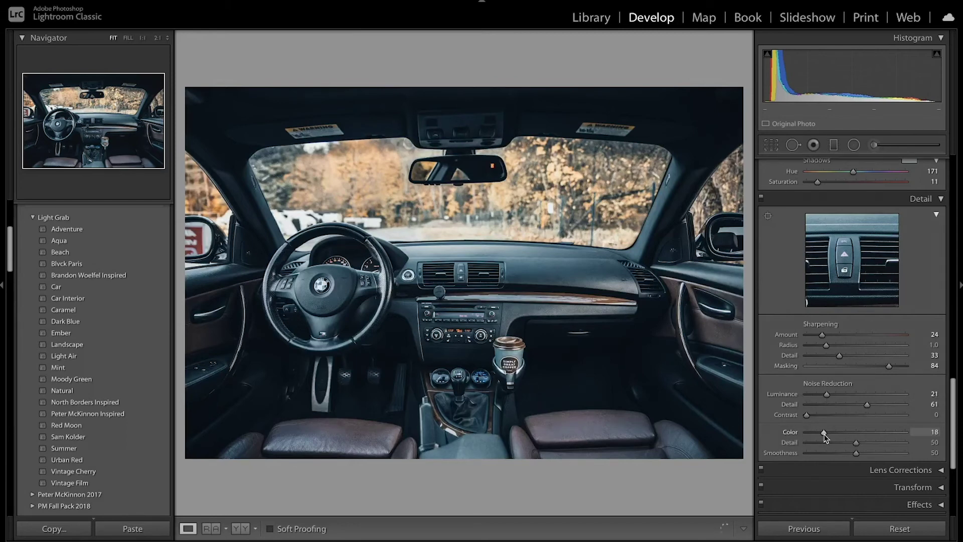
{"action": "left_click", "coordinate": [865, 444]}
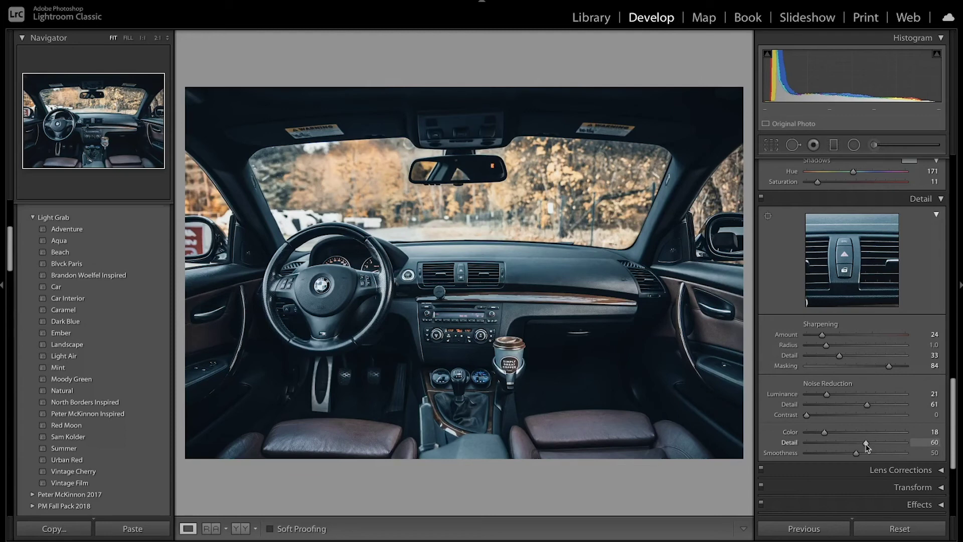
{"action": "scroll", "coordinate": [866, 444], "scroll_direction": "down", "scroll_amount": 5}
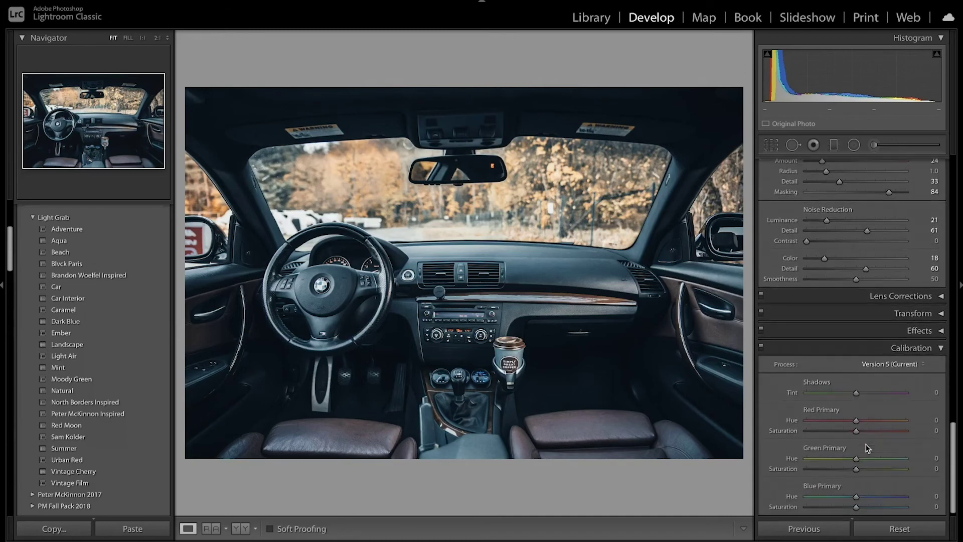
Step: Calibrate the red primary to hue -8 and saturation -8, and the green primary to hue +14 and saturation -8
{"action": "scroll", "coordinate": [865, 443], "scroll_direction": "down", "scroll_amount": 1}
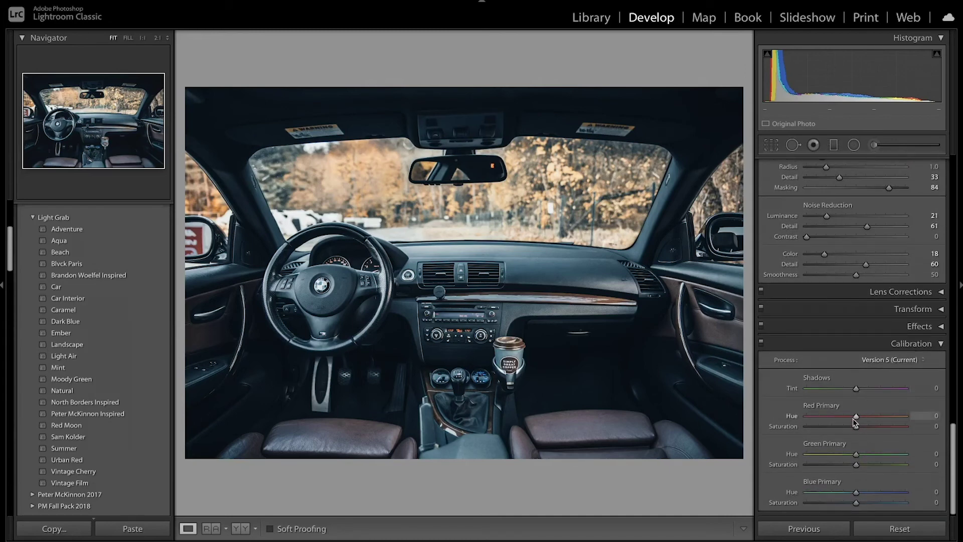
{"action": "left_click_drag", "start_coordinate": [855, 417], "coordinate": [851, 427]}
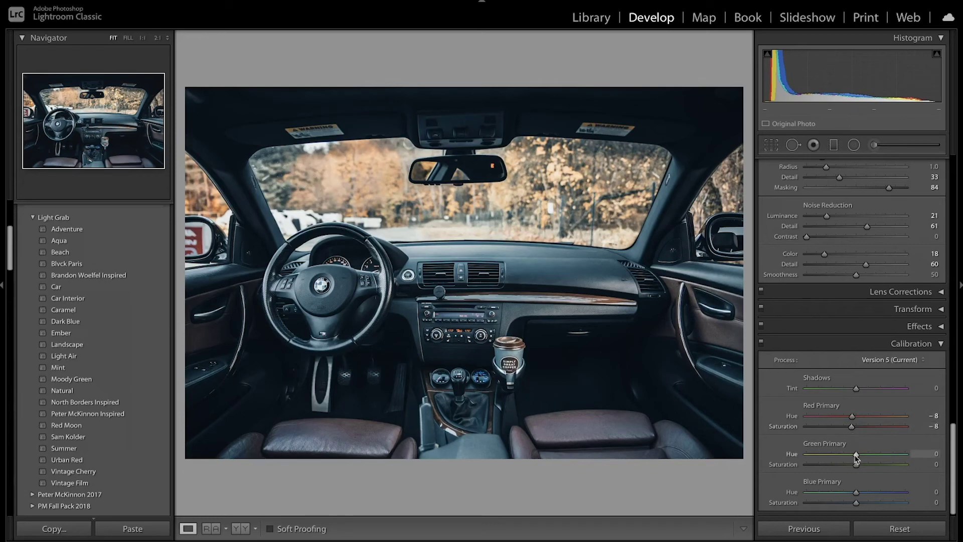
{"action": "left_click_drag", "start_coordinate": [856, 454], "coordinate": [862, 455]}
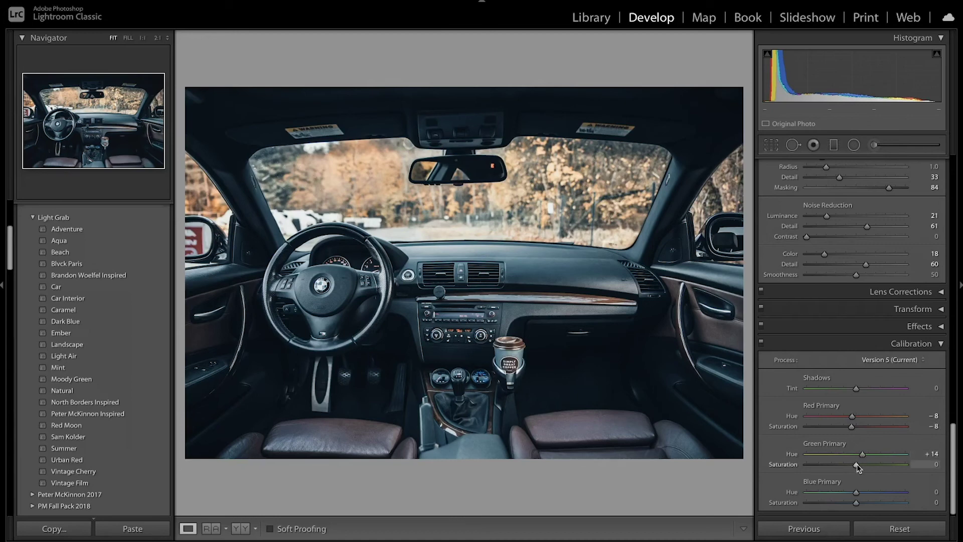
{"action": "left_click_drag", "start_coordinate": [857, 465], "coordinate": [853, 465]}
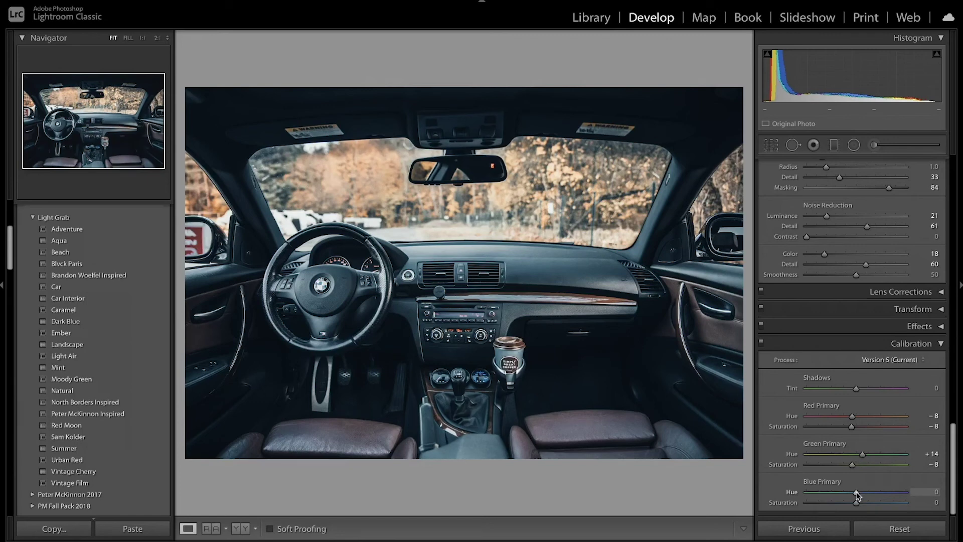
Step: Calibrate the blue primary to hue +13 and saturation -26, and compare the photo with calibration off and on
{"action": "left_click_drag", "start_coordinate": [857, 493], "coordinate": [844, 504]}
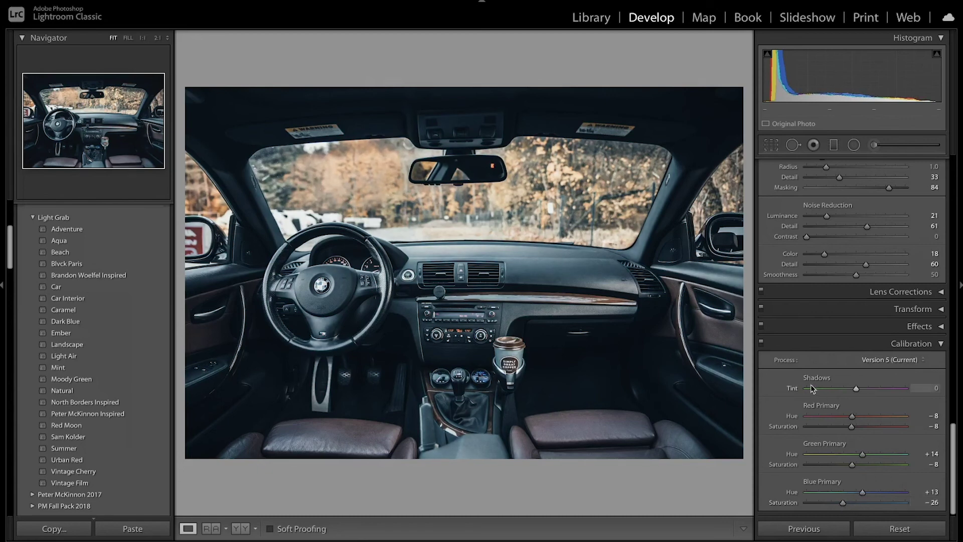
{"action": "left_click", "coordinate": [762, 343]}
{"action": "left_click", "coordinate": [762, 343]}
Step: Return to the basic adjustments and compare the fully edited photo with its unedited original
{"action": "scroll", "coordinate": [825, 319], "scroll_direction": "up", "scroll_amount": 10}
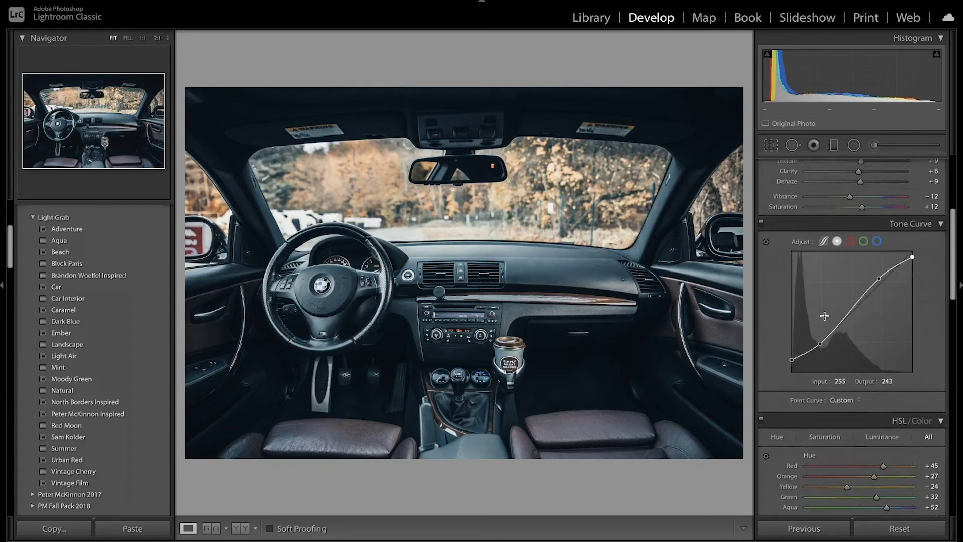
{"action": "scroll", "coordinate": [827, 319], "scroll_direction": "up", "scroll_amount": 3}
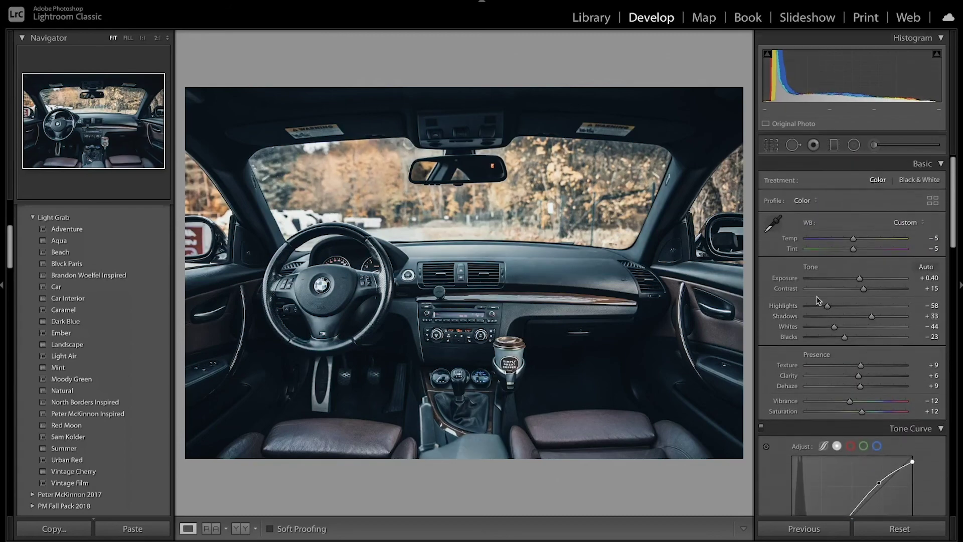
{"action": "key", "text": "backslash"}
{"action": "key", "text": "backslash"}
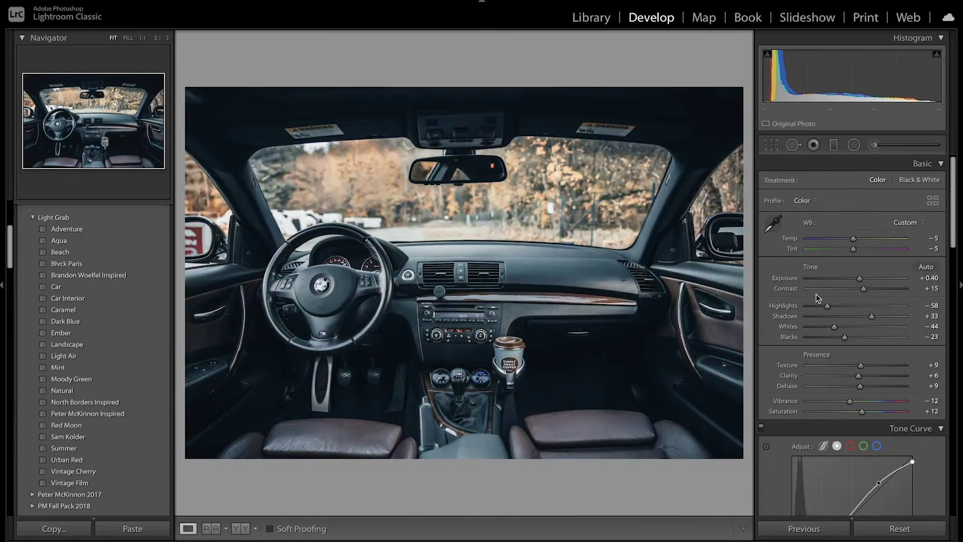